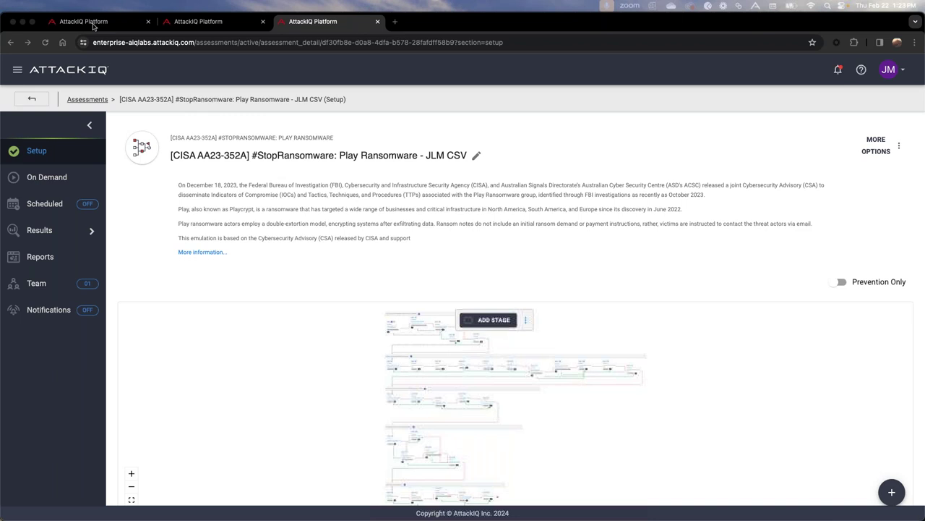
Open the Scenarios list in the content library.
click(198, 98)
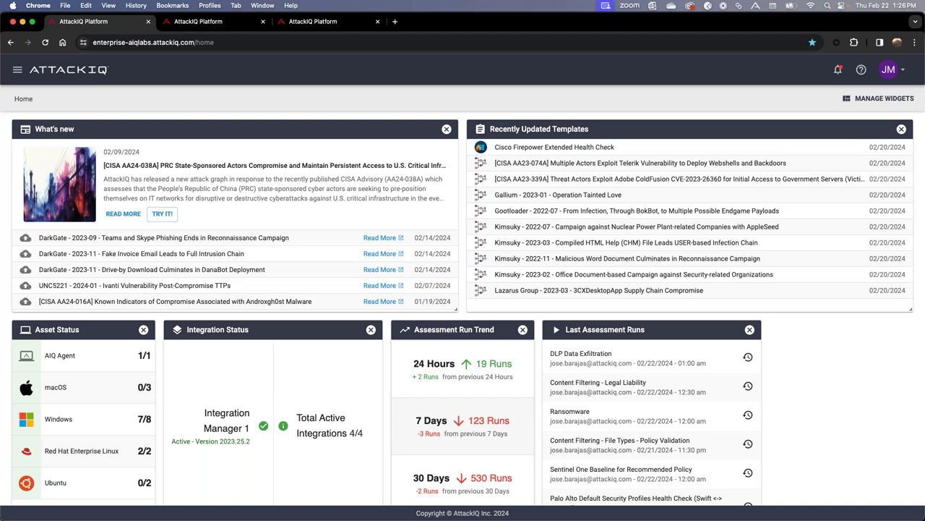
click(18, 69)
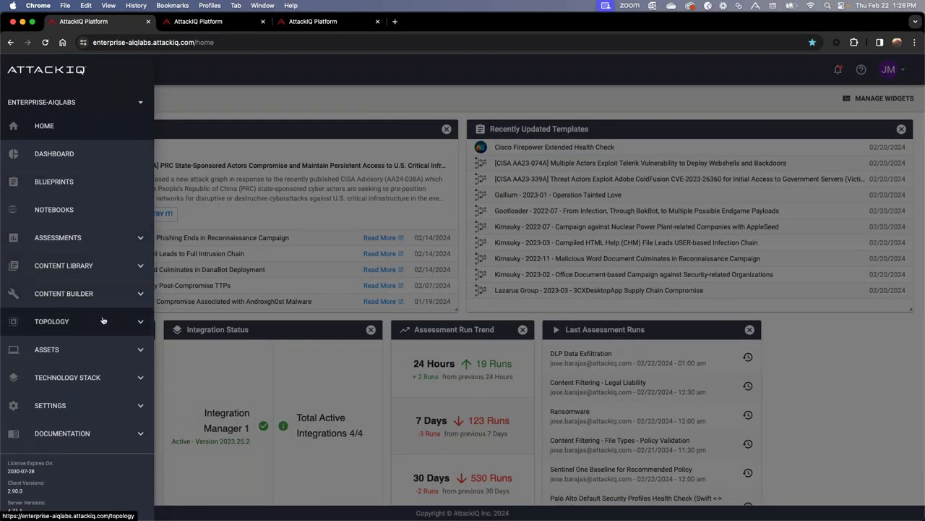
click(76, 266)
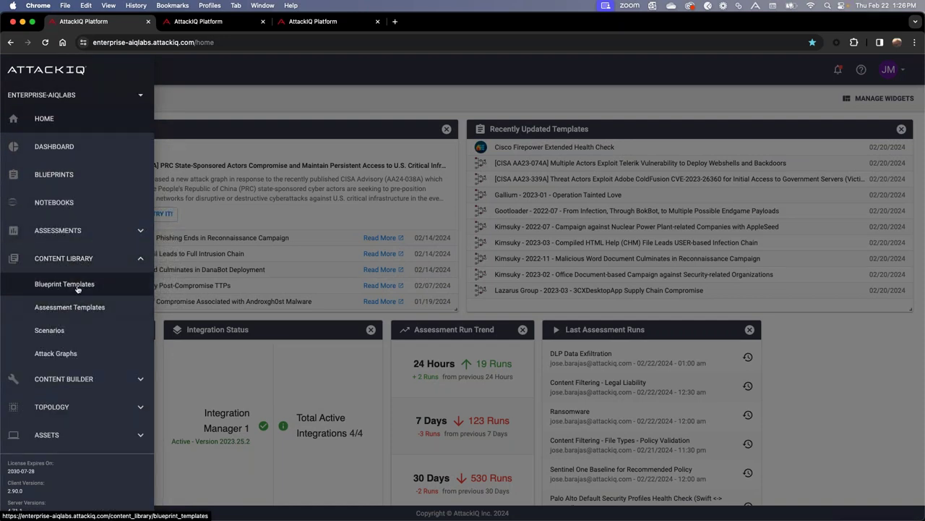
click(76, 332)
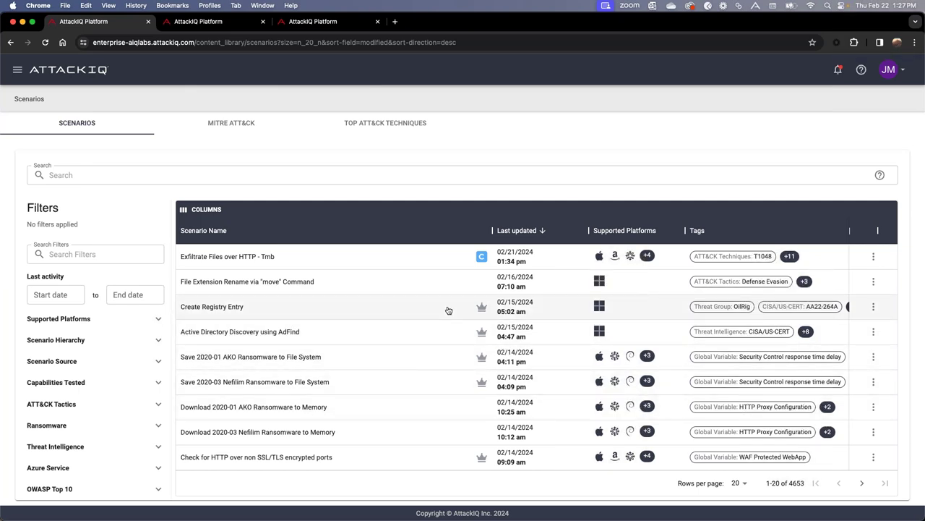
Inspect the Create Registry Entry scenario's parameters and its save-as-copy option, and close the scenario without saving.
click(420, 311)
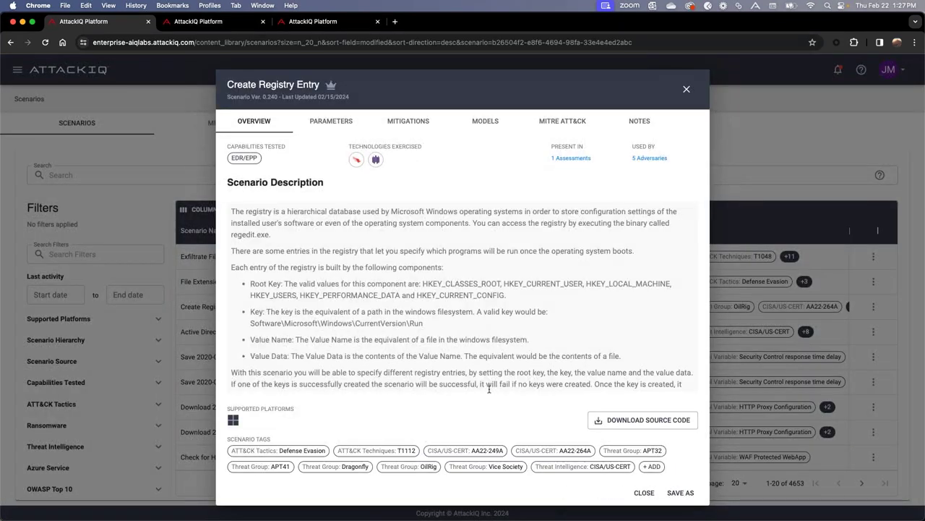
click(332, 119)
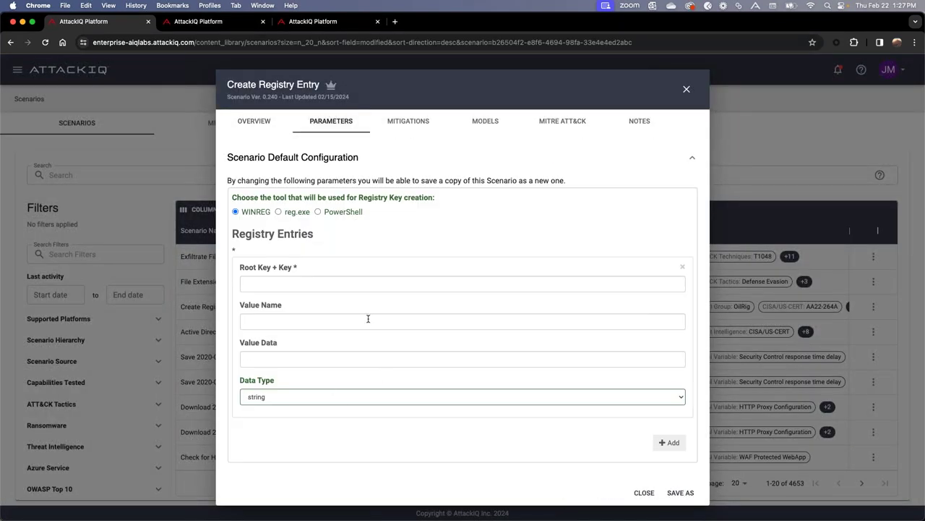
click(680, 492)
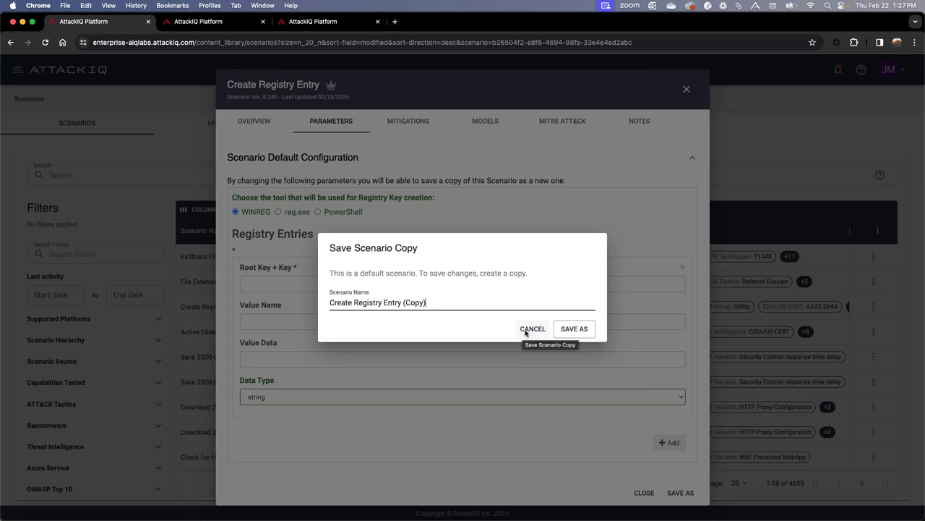
click(530, 329)
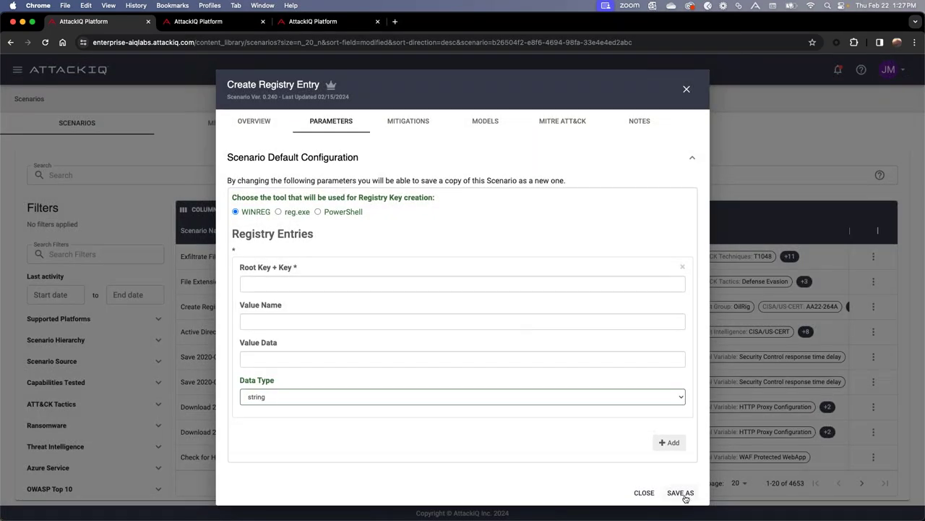
click(644, 494)
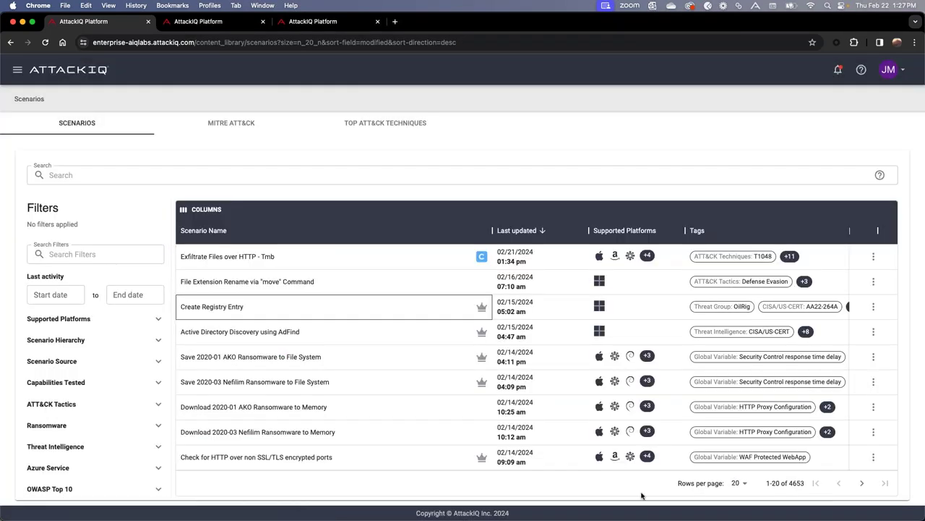
Return to the home page and open the [CISA AA23-352A] #StopRansomware: Play Ransomware template from the What's new list.
click(17, 73)
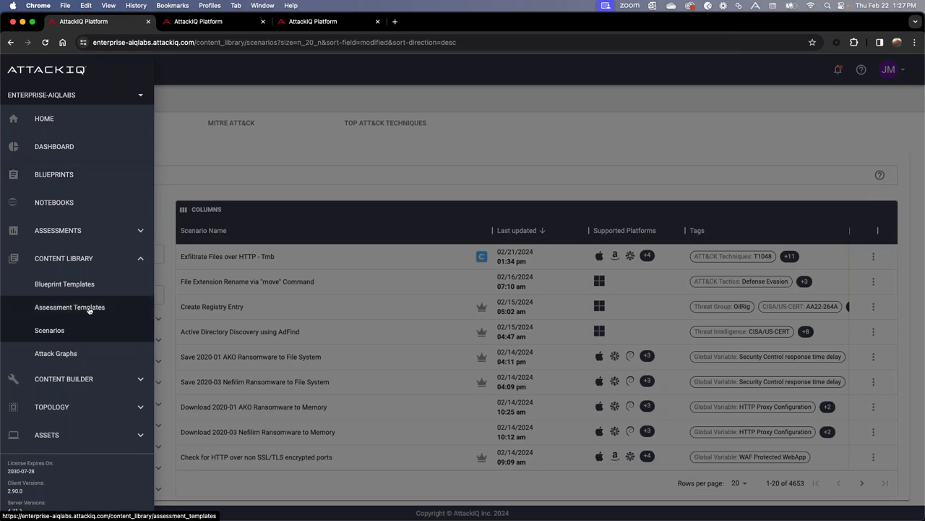
click(72, 118)
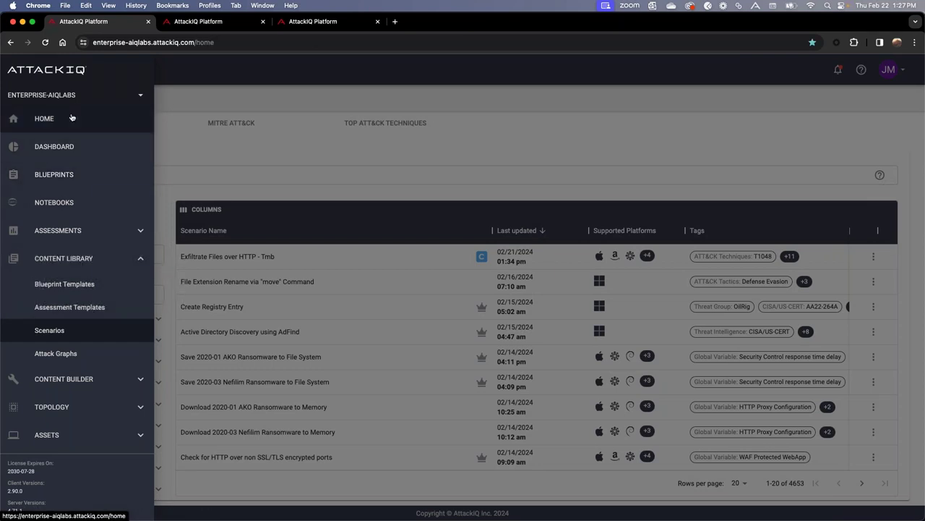
click(253, 113)
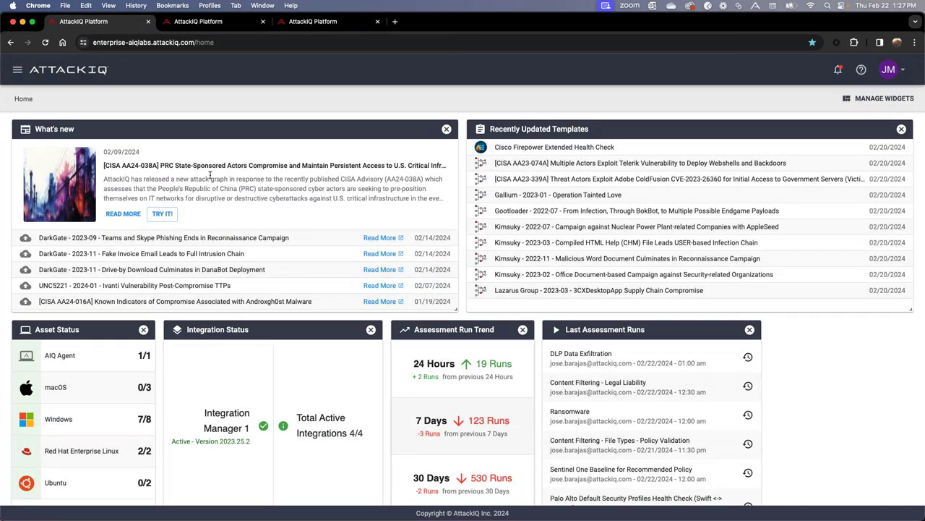
scroll(220, 231, down, 2)
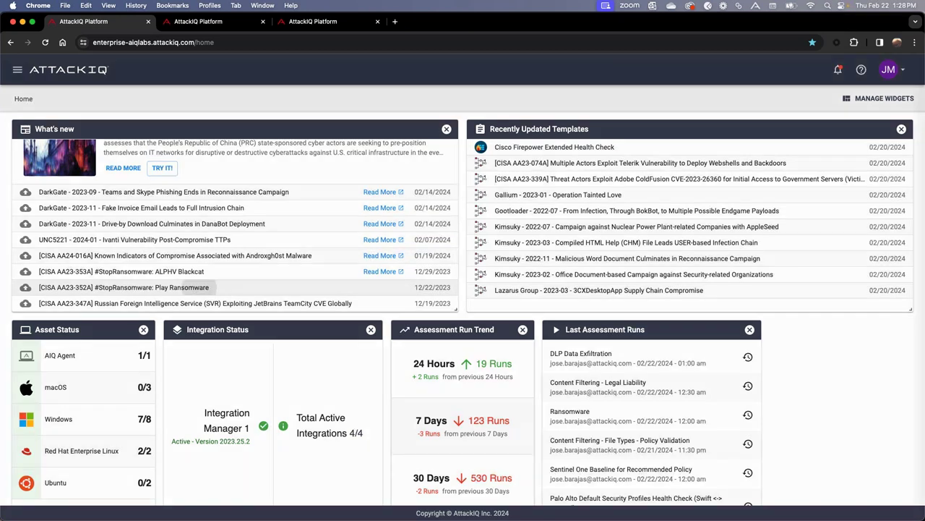
click(200, 290)
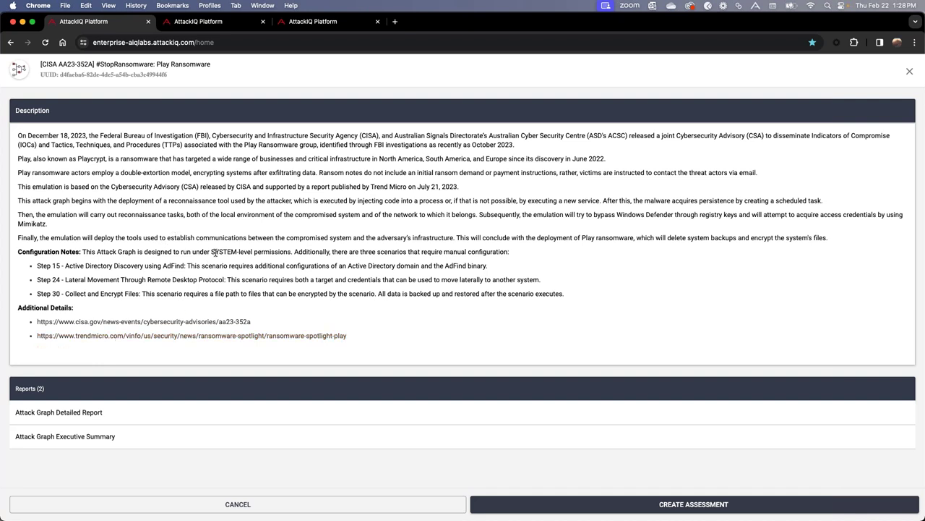
Read the template's configuration notes on the required permissions and the scenarios needing manual configuration in steps 15, 24 and 30.
drag(211, 252, 265, 251)
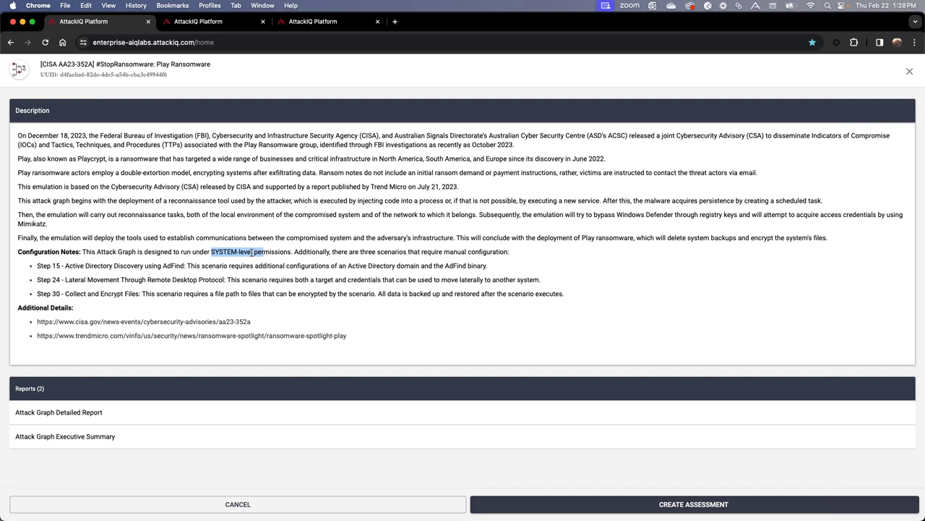
click(253, 251)
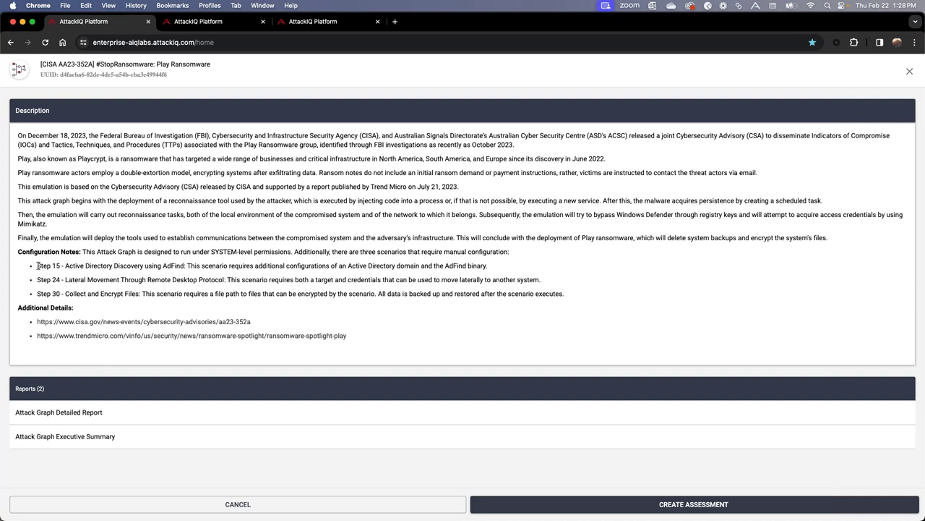
drag(37, 265, 183, 269)
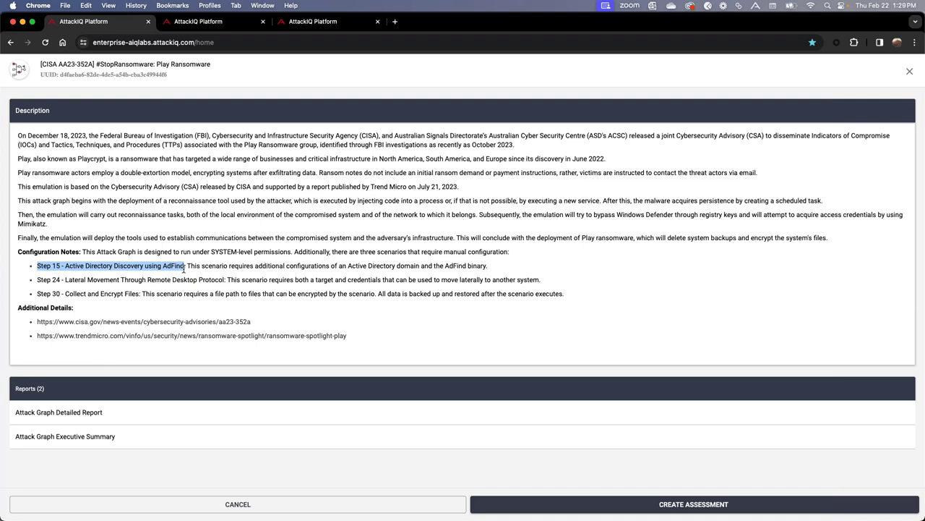
click(108, 280)
triple_click(108, 280)
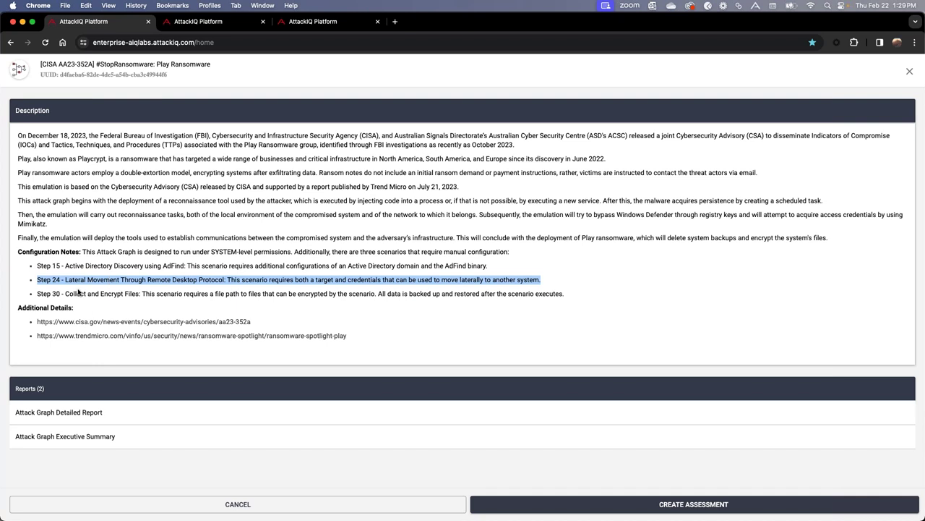
double_click(92, 294)
triple_click(81, 293)
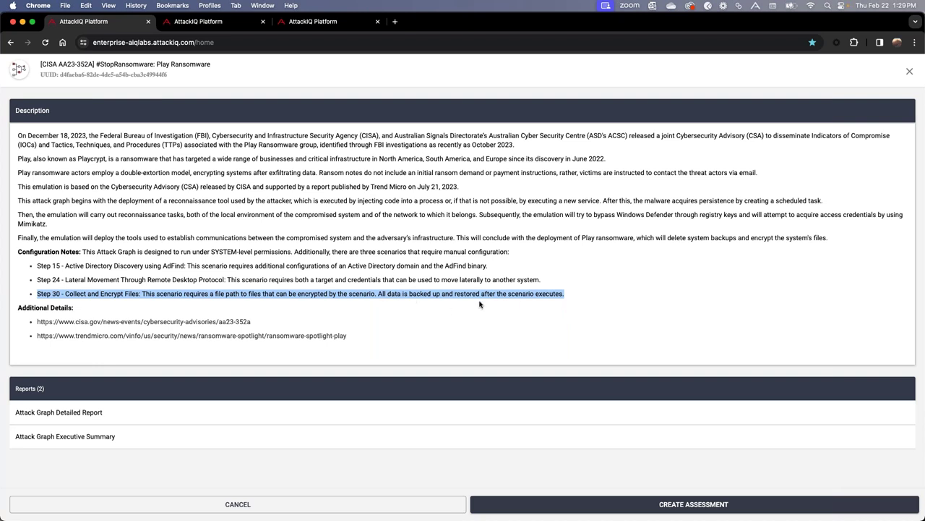
click(366, 294)
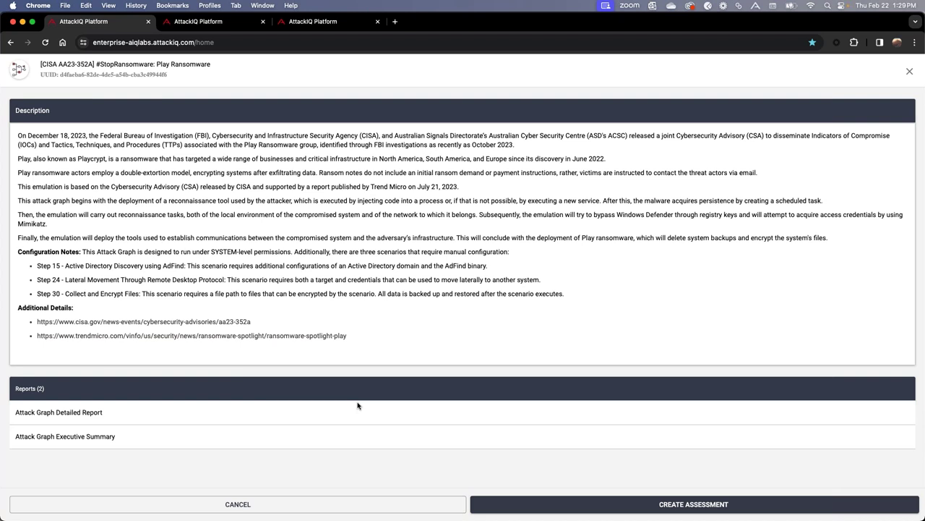
Create an assessment from the Play Ransomware template and enlarge its attack graph canvas vertically.
click(608, 504)
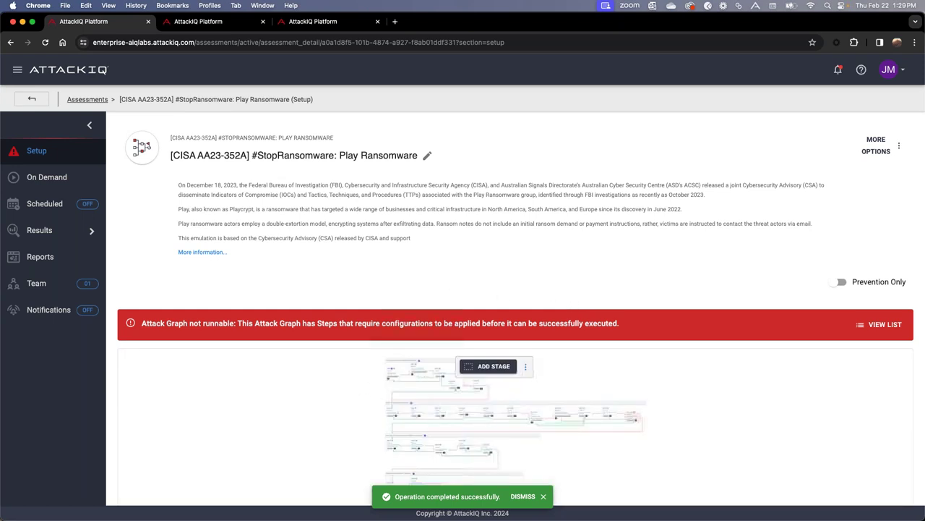
scroll(116, 453, down, 4)
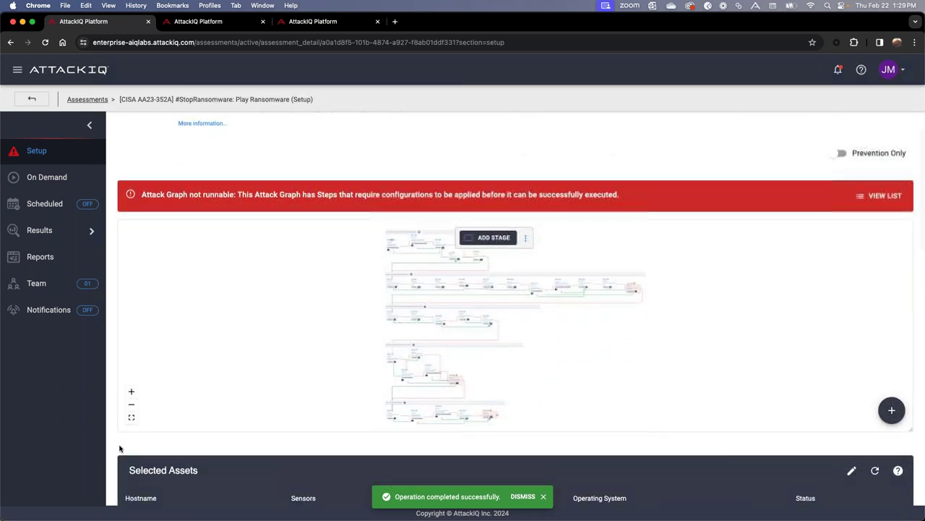
scroll(116, 453, down, 1)
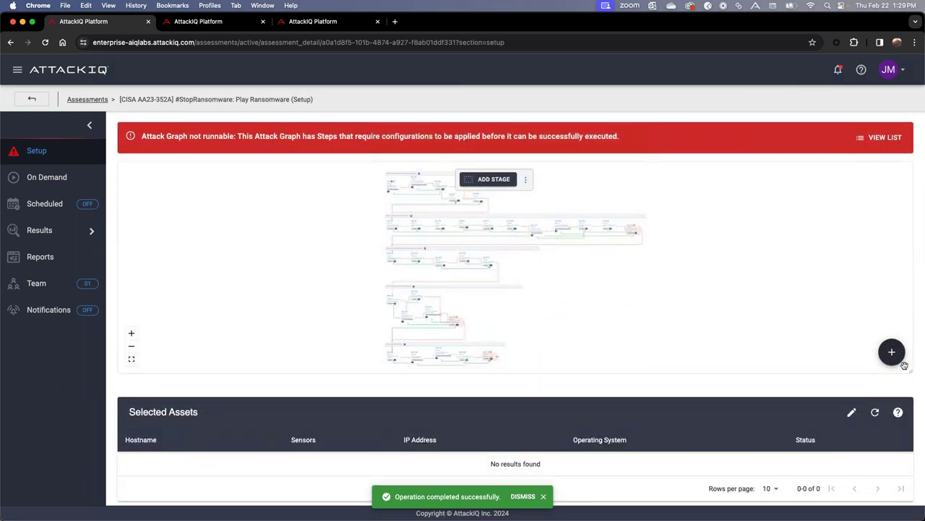
drag(912, 370, 898, 496)
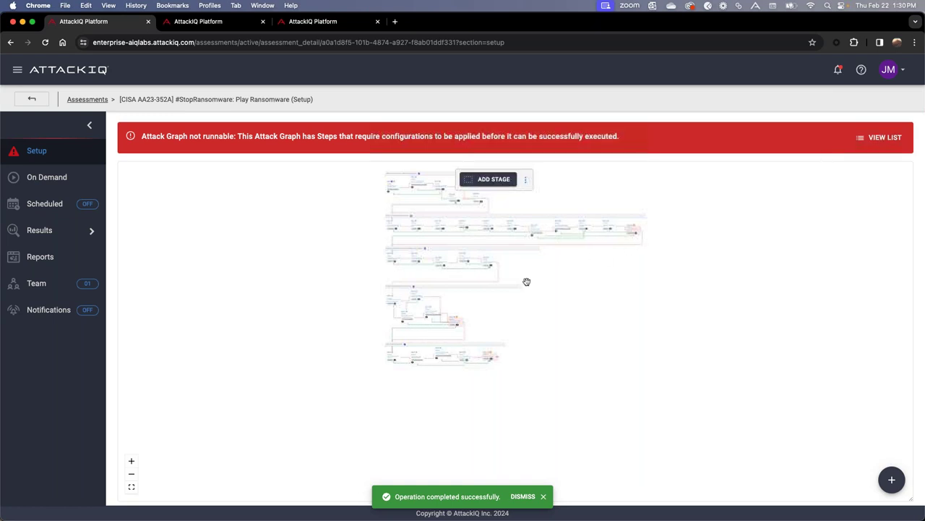
Locate step 15, Active Directory Discovery using AdFind, in the attack graph and shift its node slightly up and to the right.
scroll(527, 281, up, 10)
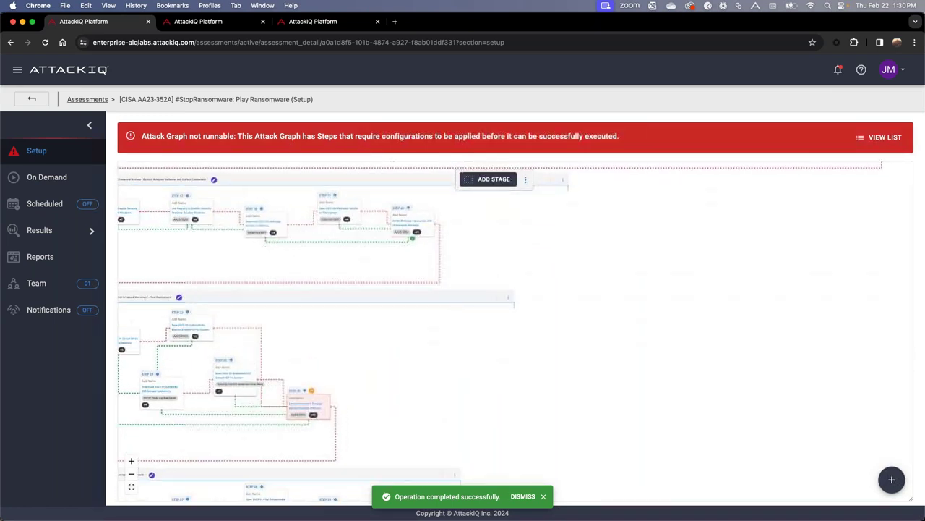
scroll(499, 327, up, 3)
scroll(521, 326, up, 5)
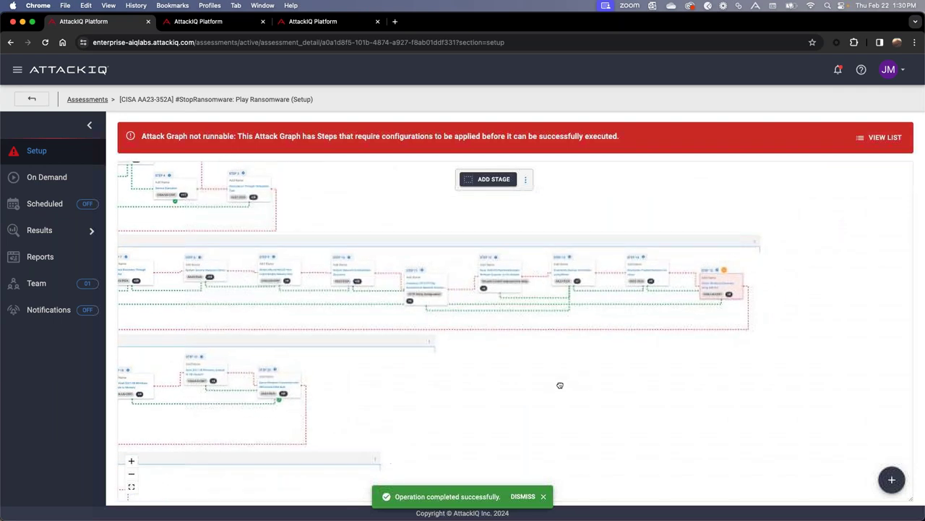
scroll(500, 408, up, 5)
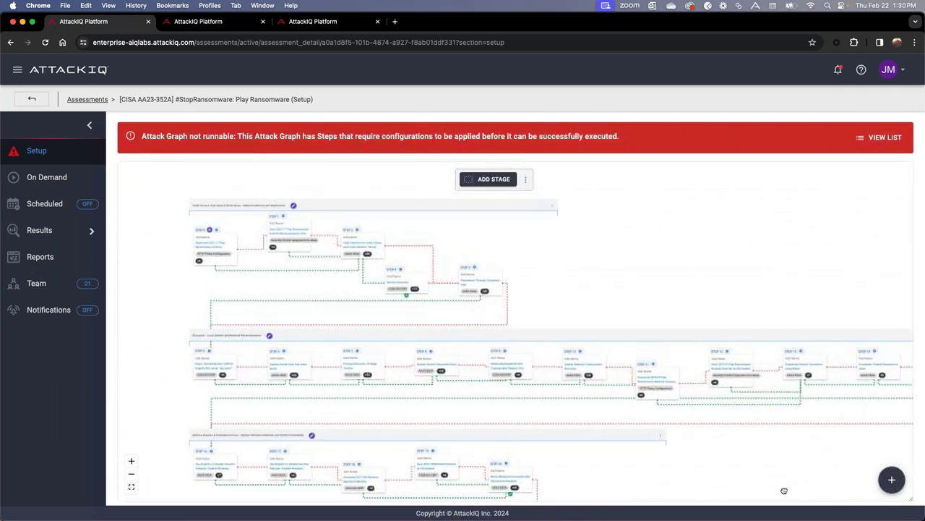
drag(783, 491, 709, 473)
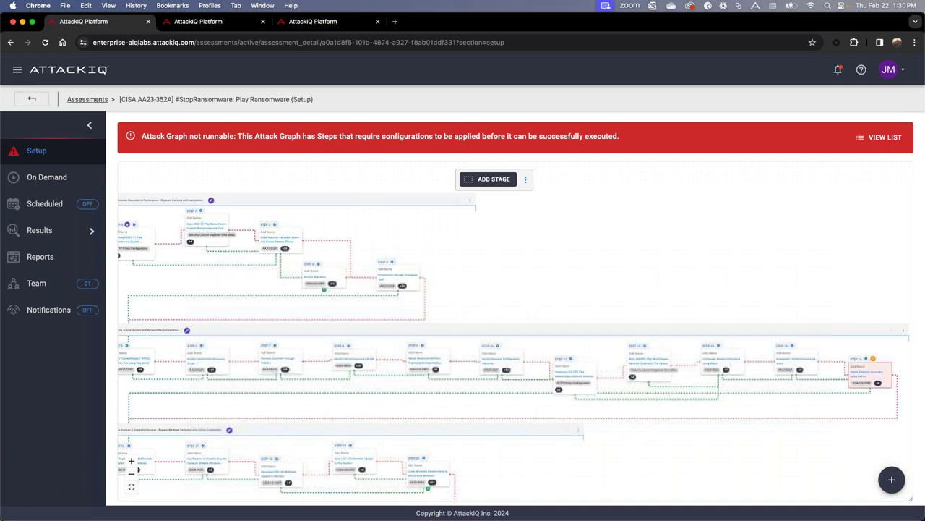
drag(673, 473, 465, 436)
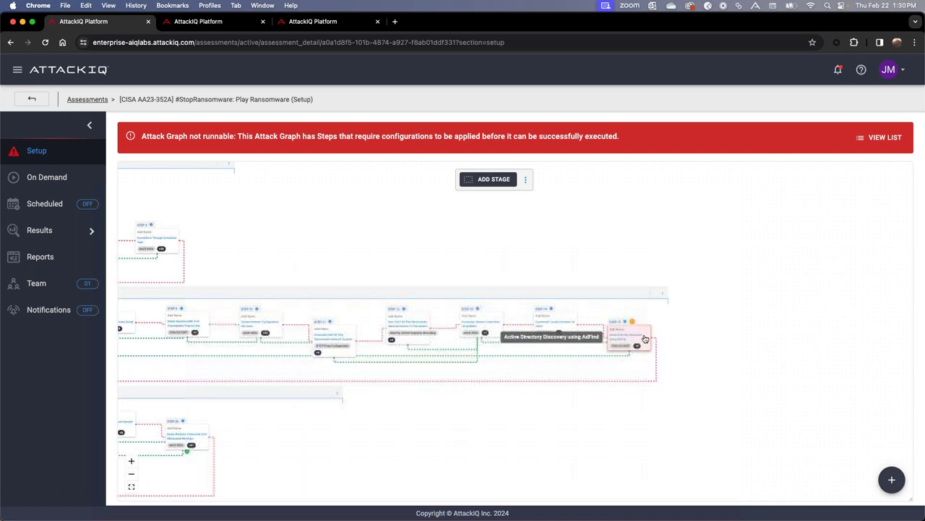
scroll(644, 338, up, 2)
scroll(645, 339, up, 2)
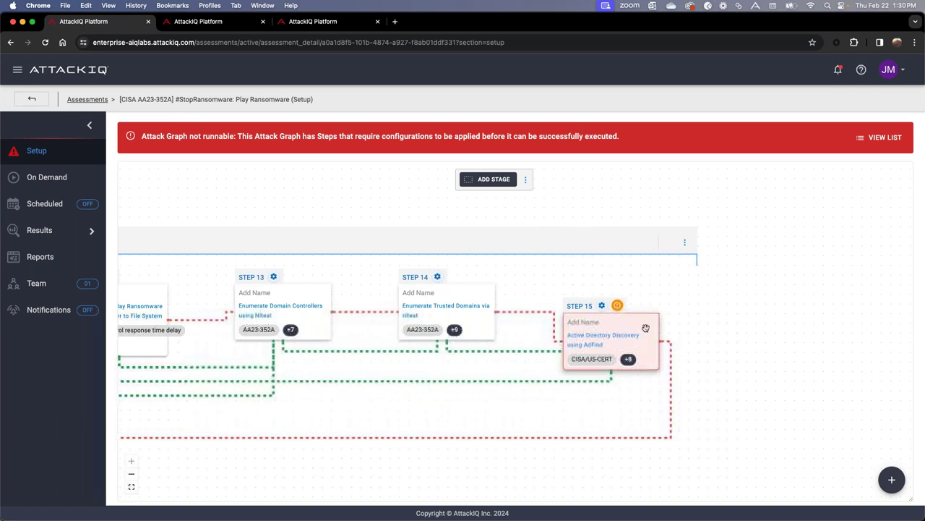
mouse_move(645, 328)
mouse_down()
mouse_move(644, 339)
mouse_move(658, 322)
mouse_up()
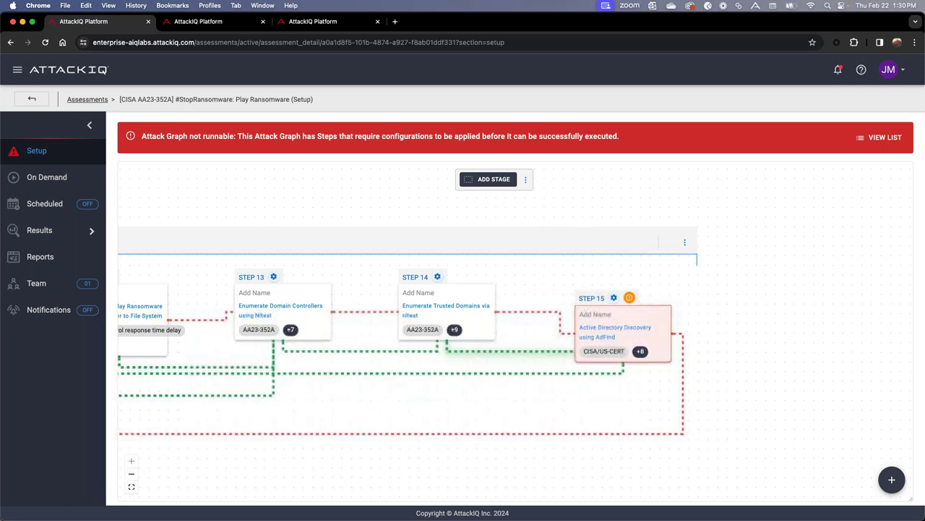
Open the scenario parameter configuration of step 15, Active Directory Discovery using AdFind.
right_click(649, 316)
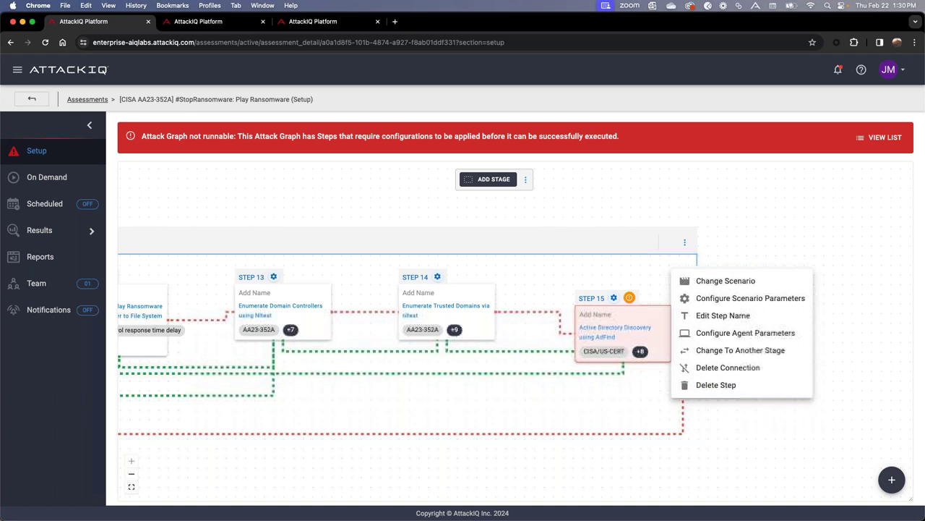
click(748, 431)
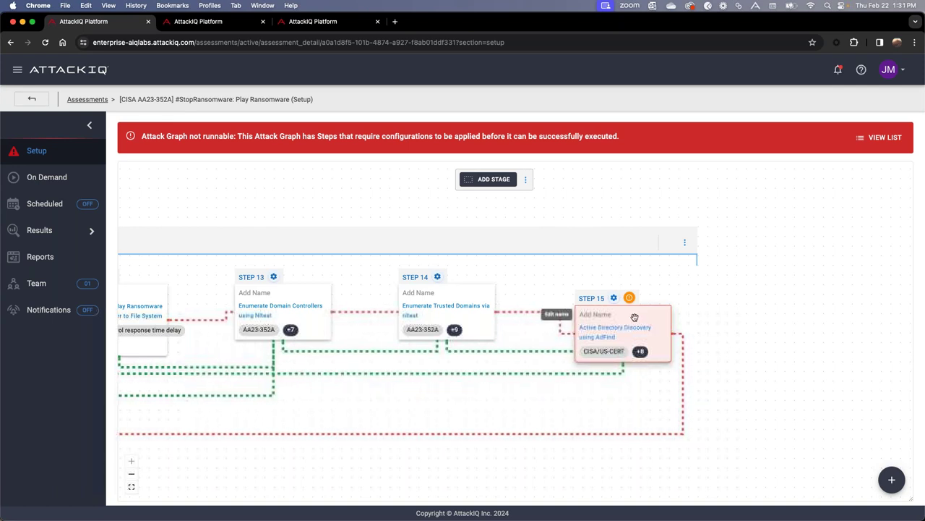
click(614, 297)
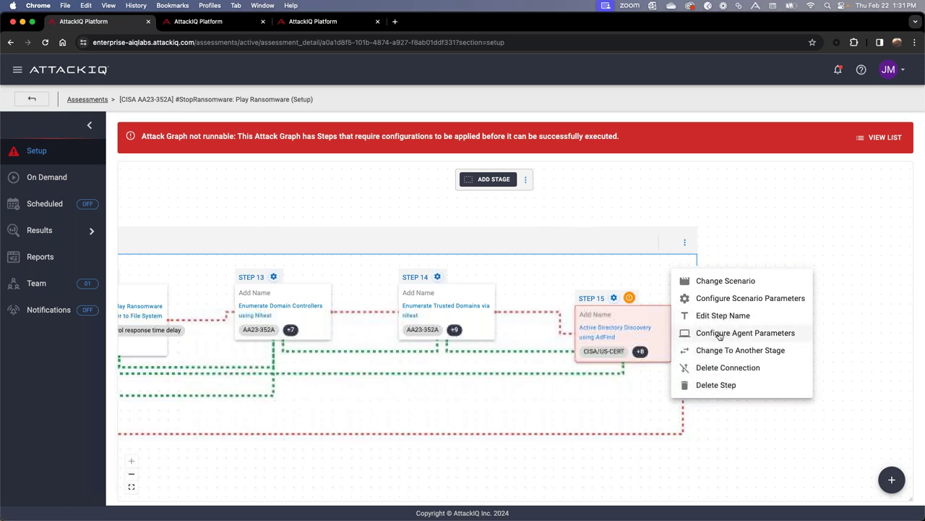
click(729, 299)
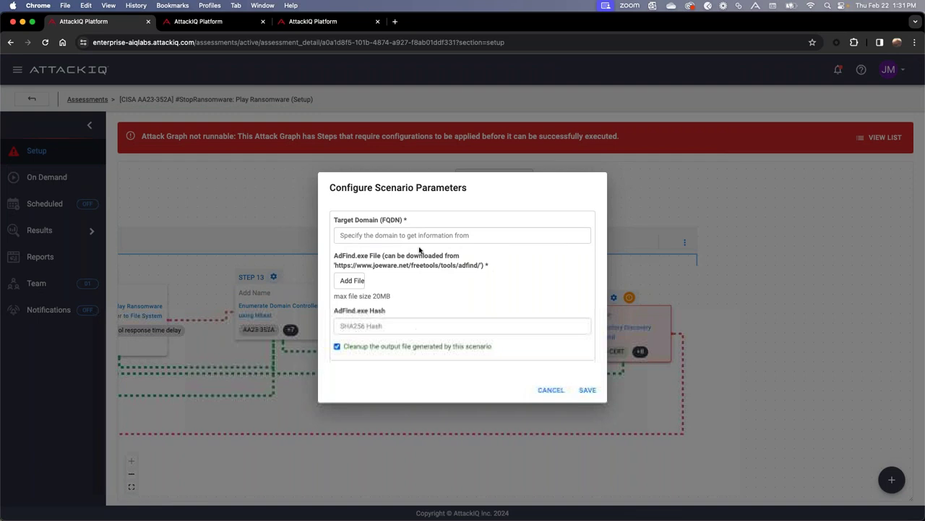
Attach AdFind.exe from the AdFind folder as the AdFind executable file for the scenario.
click(356, 282)
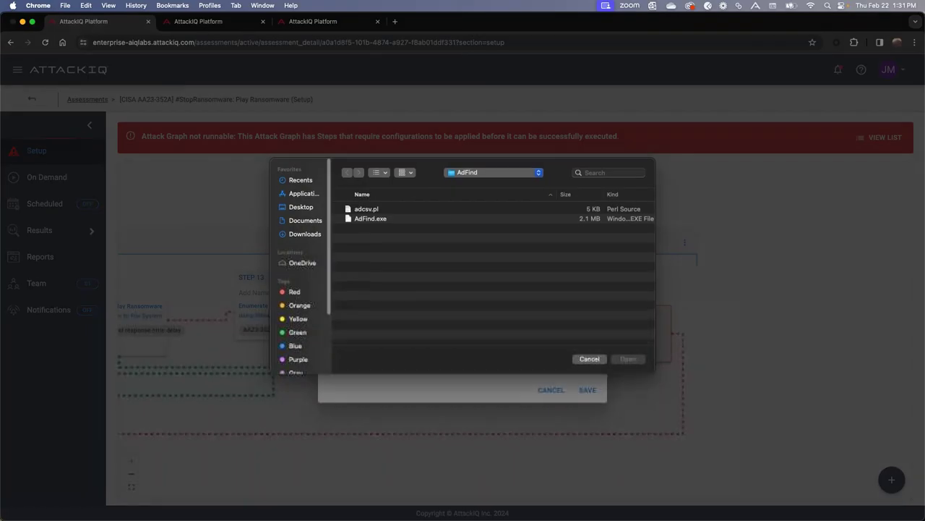
click(375, 220)
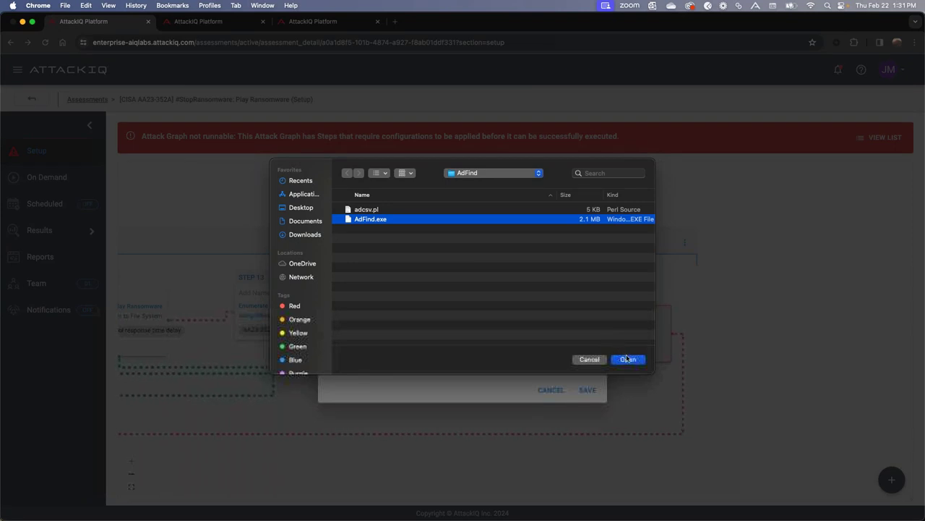
key(Return)
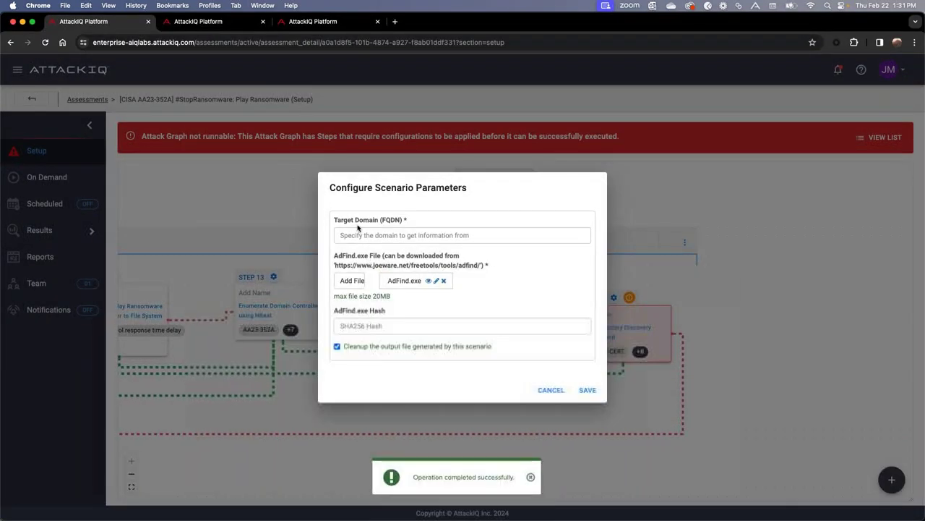
Set the target domain (FQDN) to cyberrange.attackiq.com and save the AdFind scenario parameters.
click(363, 236)
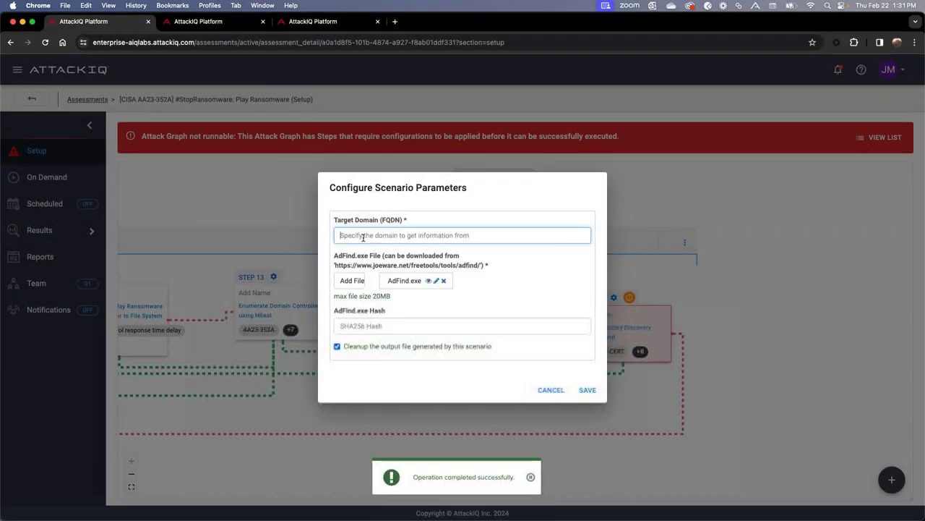
text(cyberrange)
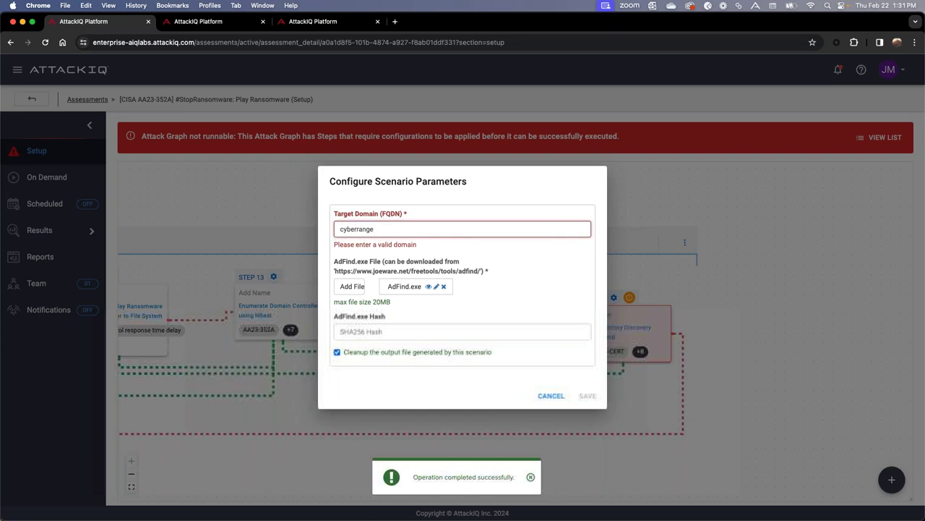
text(.att)
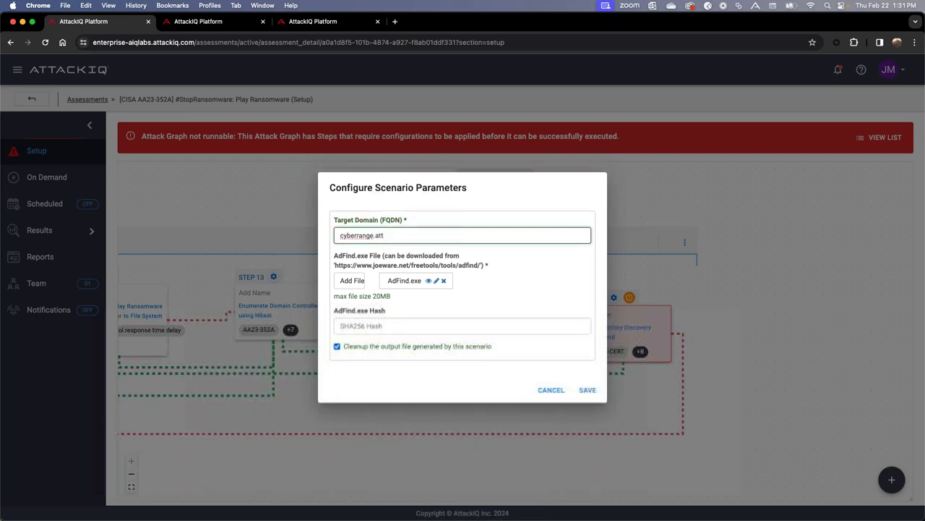
text(ackiq.com)
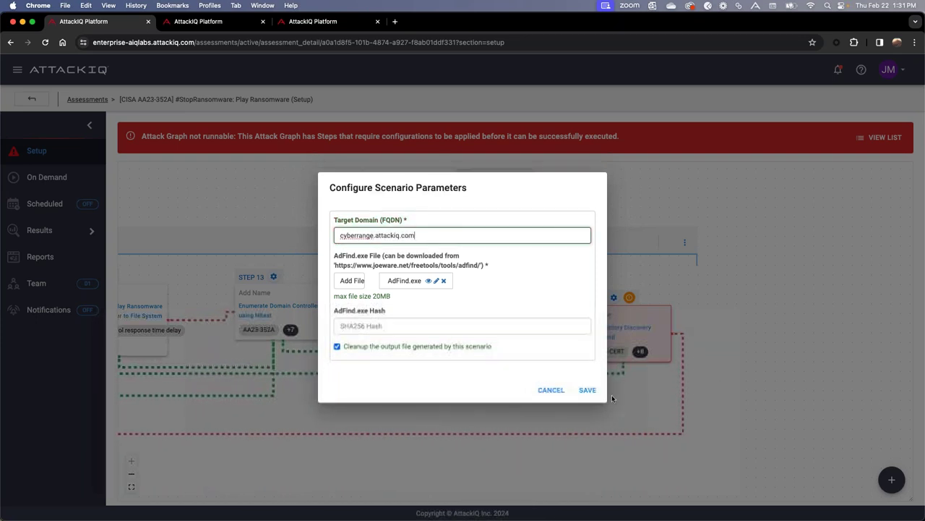
click(588, 391)
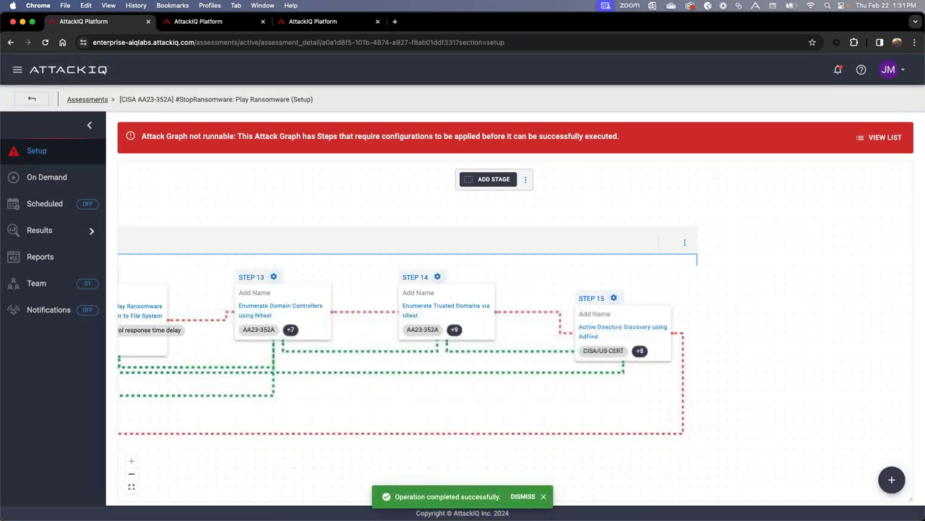
Review the scenario parameters of step 24, Lateral Movement Through Remote Desktop Protocol, and close them without saving.
scroll(586, 365, down, 6)
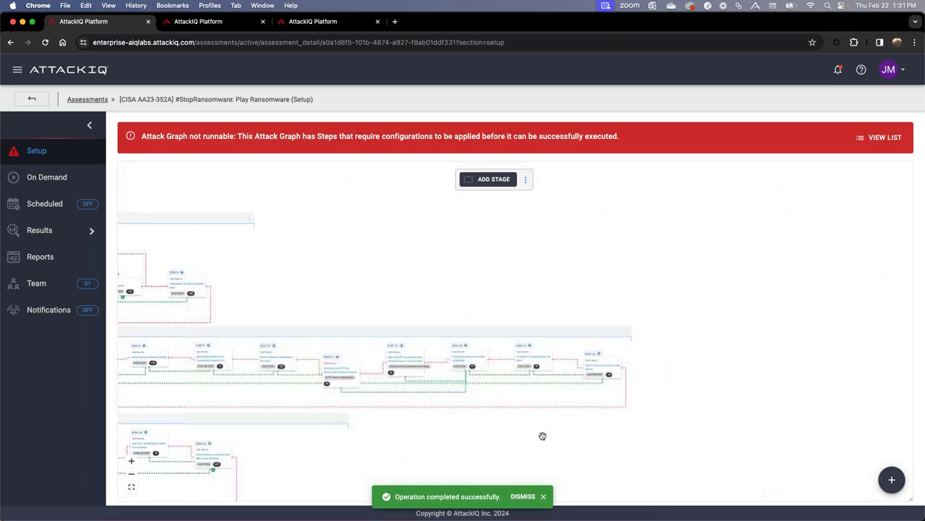
scroll(653, 303, up, 5)
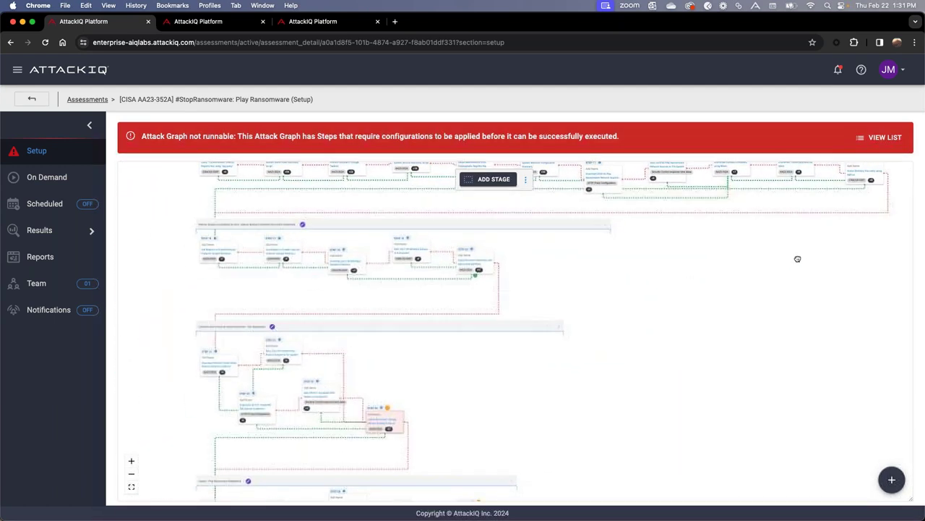
right_click(383, 420)
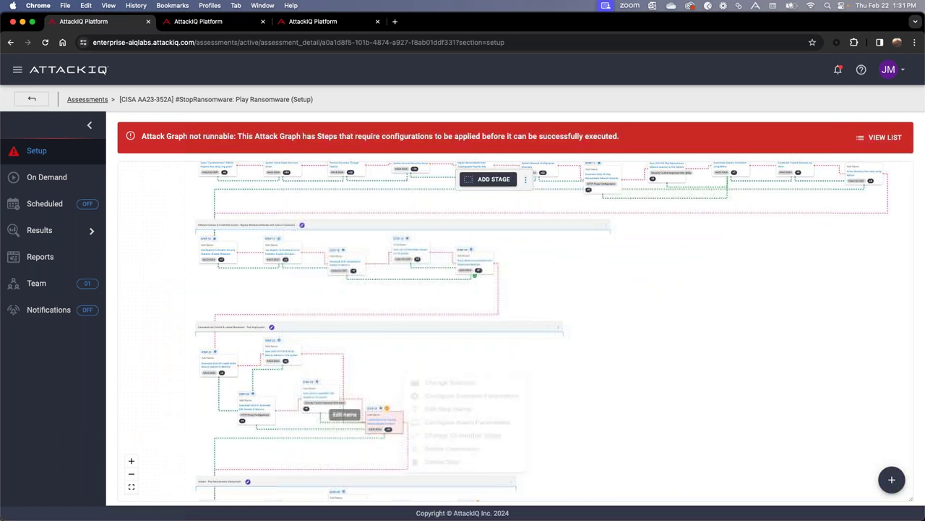
click(438, 389)
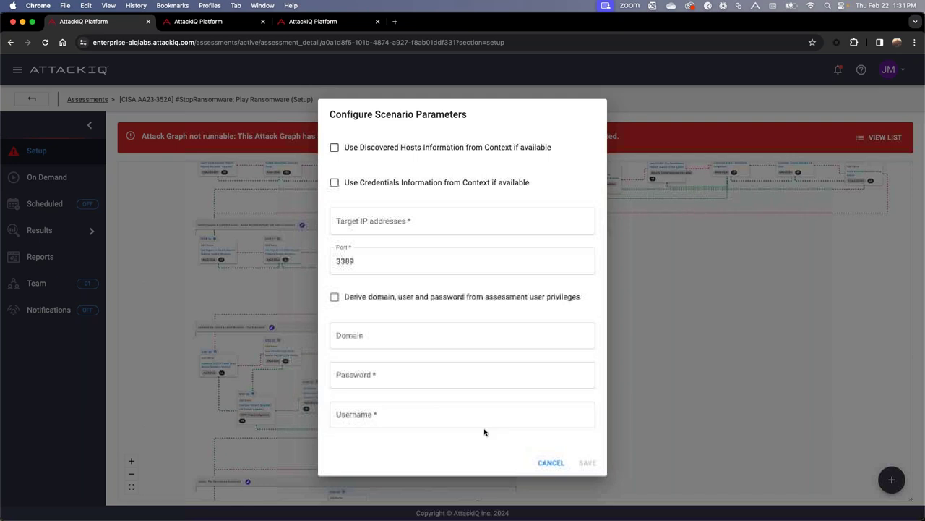
click(547, 463)
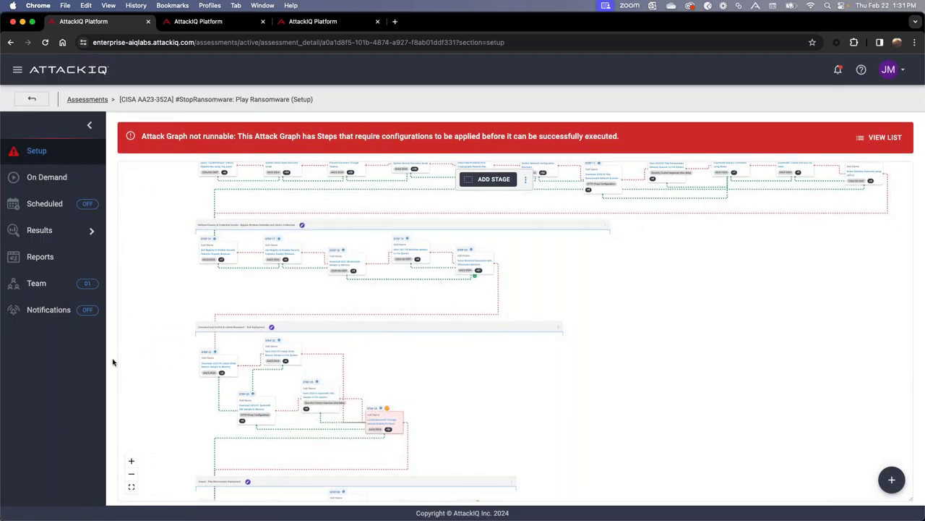
Apply the entAiqUnprot Network Target global property to the assessment in the advanced configuration and confirm it.
scroll(120, 355, down, 5)
scroll(113, 362, down, 1)
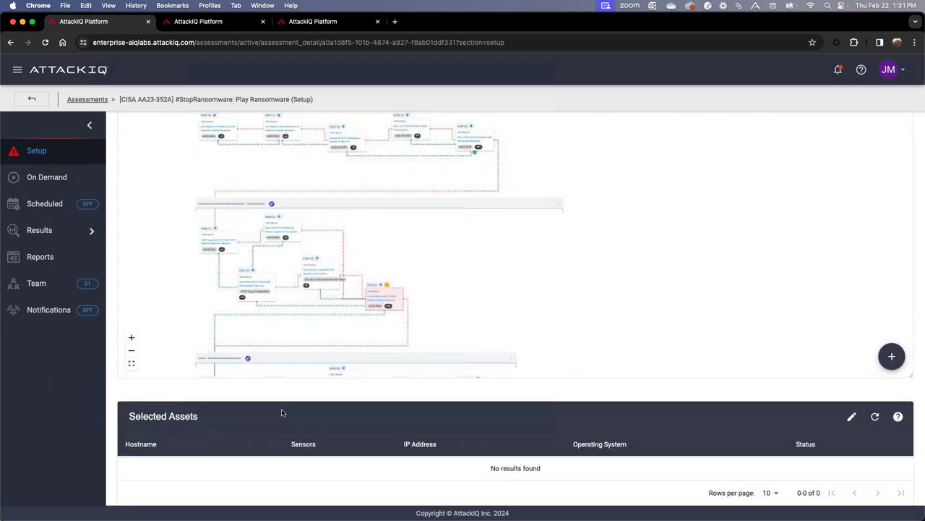
scroll(288, 411, down, 2)
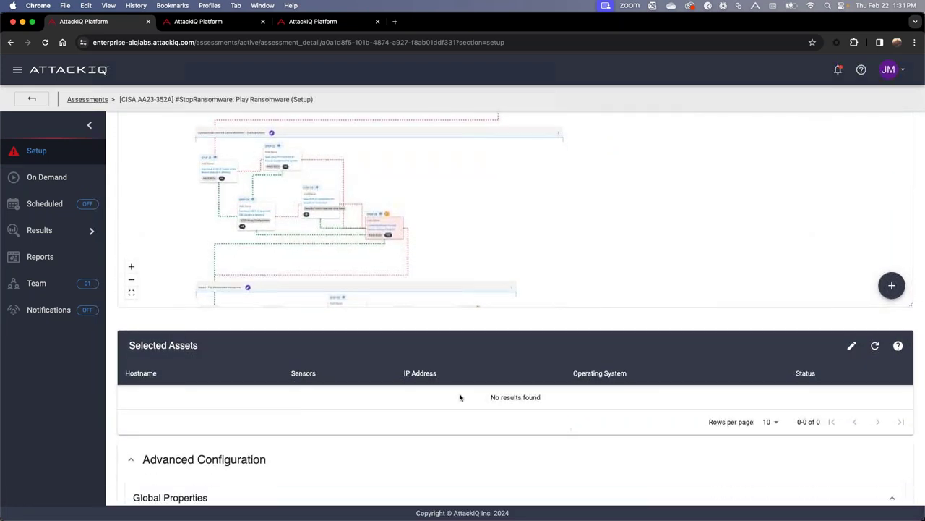
scroll(390, 450, down, 5)
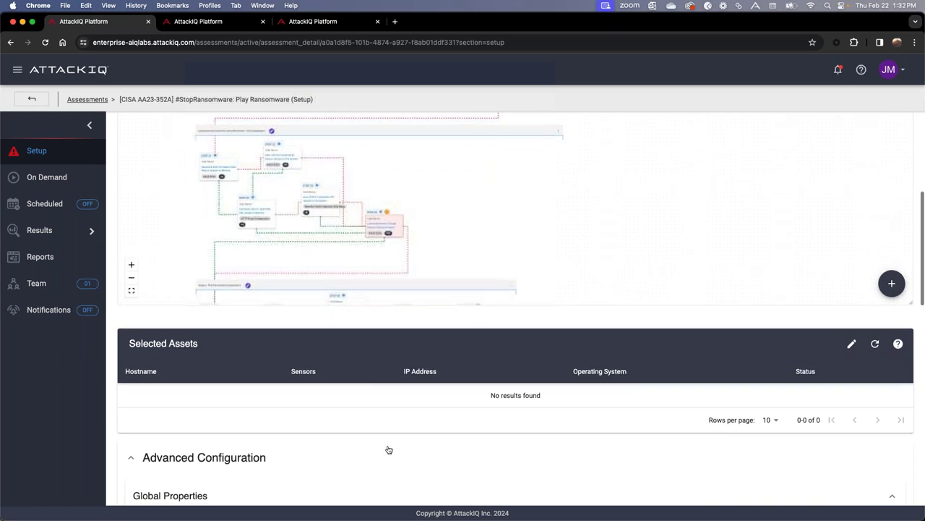
scroll(326, 409, down, 2)
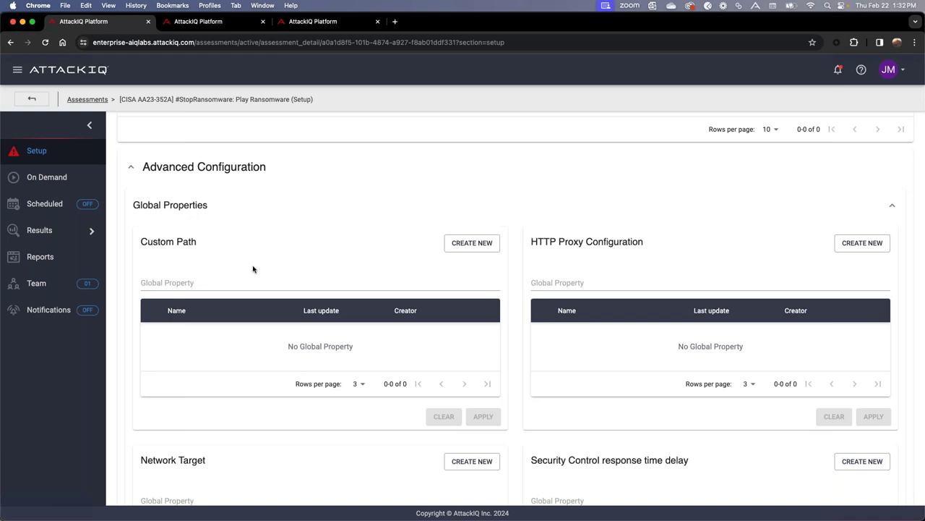
scroll(333, 347, down, 4)
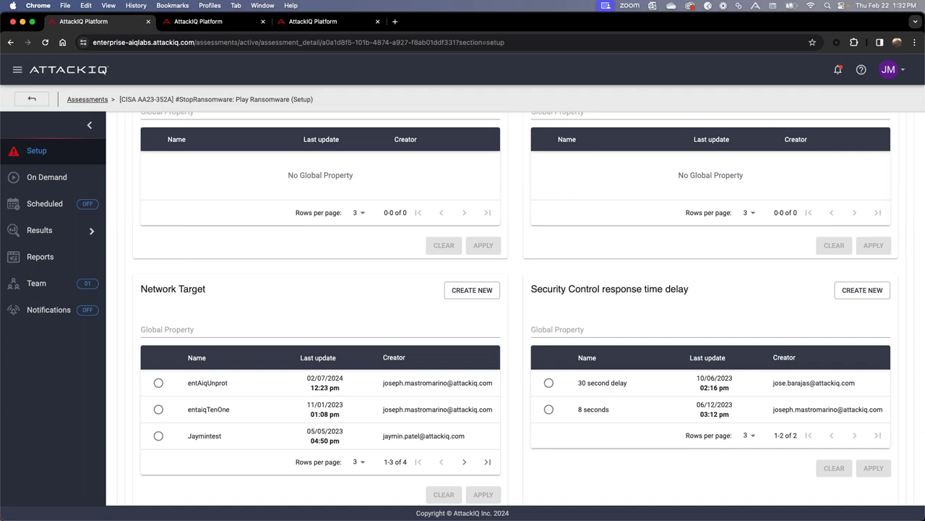
scroll(223, 240, down, 3)
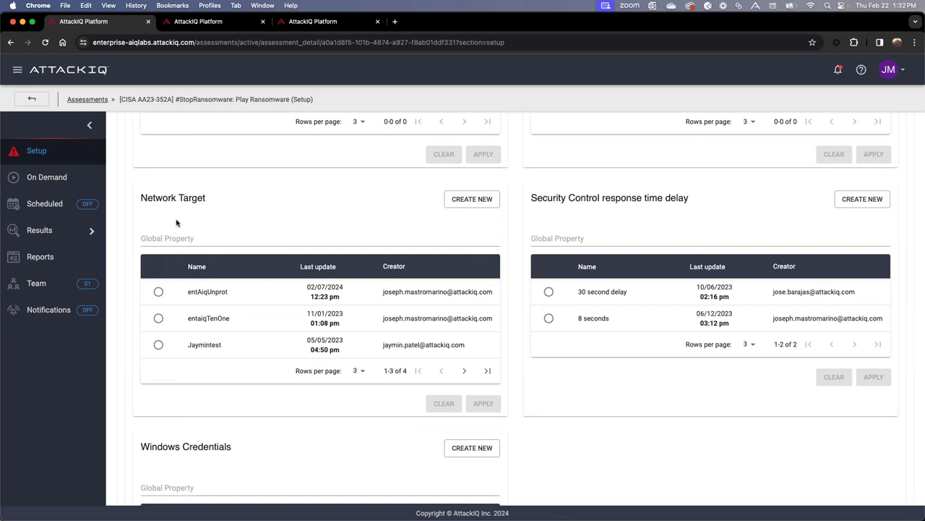
click(158, 293)
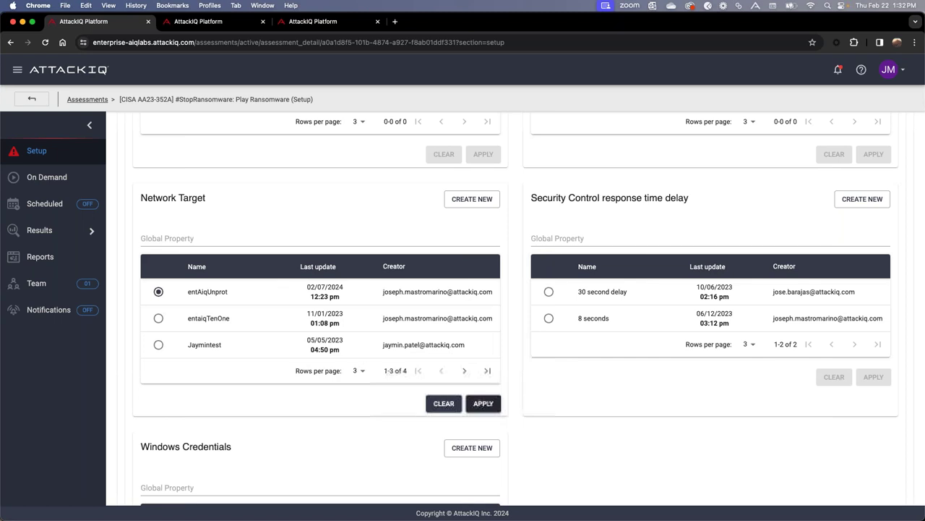
click(483, 403)
click(556, 314)
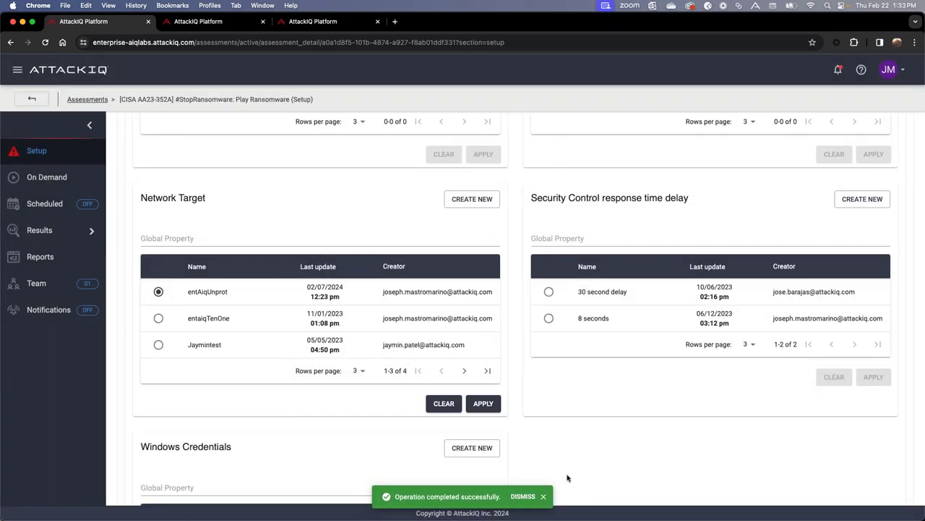
Apply the NoAdminCreds Windows Credentials global property to the assessment and confirm it.
scroll(567, 476, down, 5)
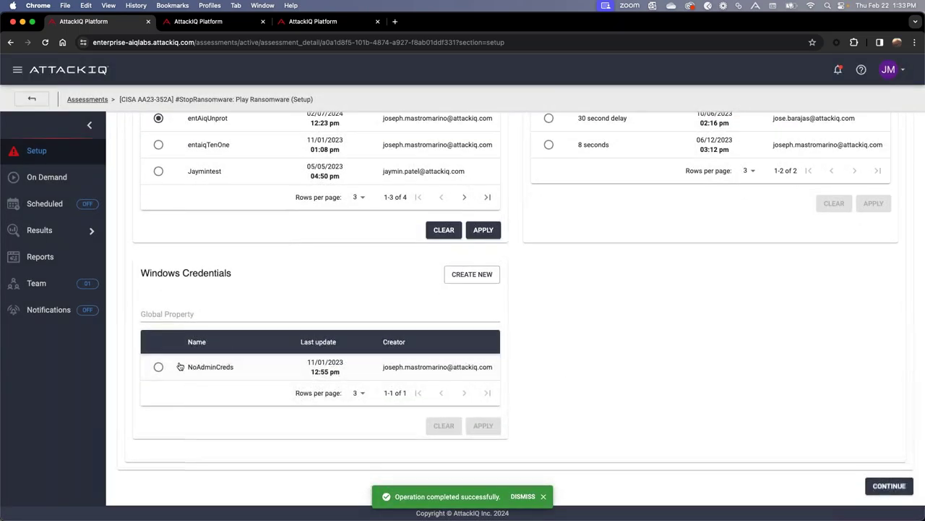
click(158, 368)
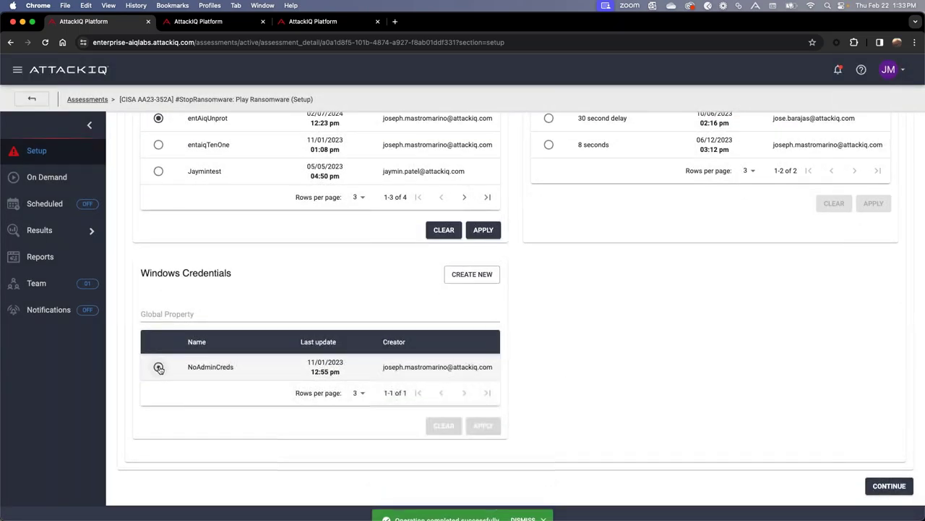
click(482, 426)
click(559, 315)
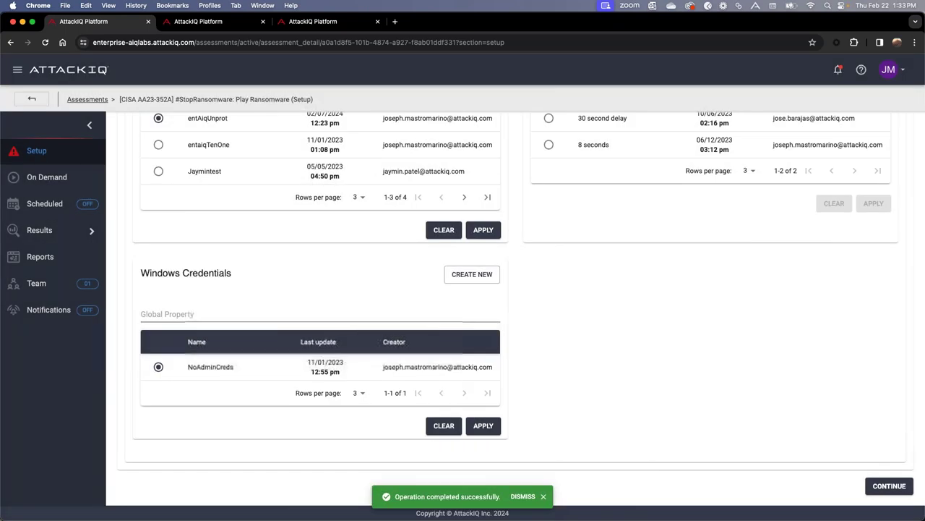
Examine the configuration status of step 24, Lateral Movement Through Remote Desktop Protocol, in the attack graph.
scroll(598, 354, up, 10)
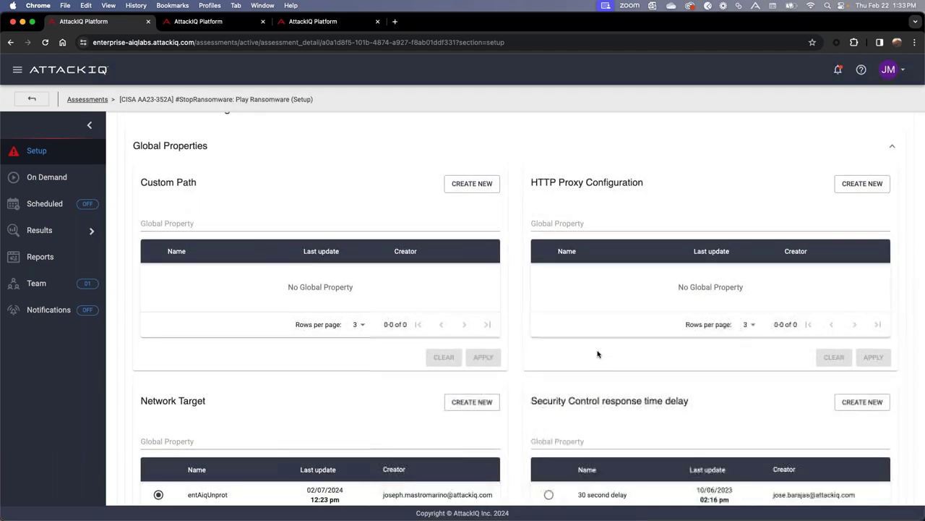
scroll(598, 354, up, 5)
scroll(598, 354, up, 8)
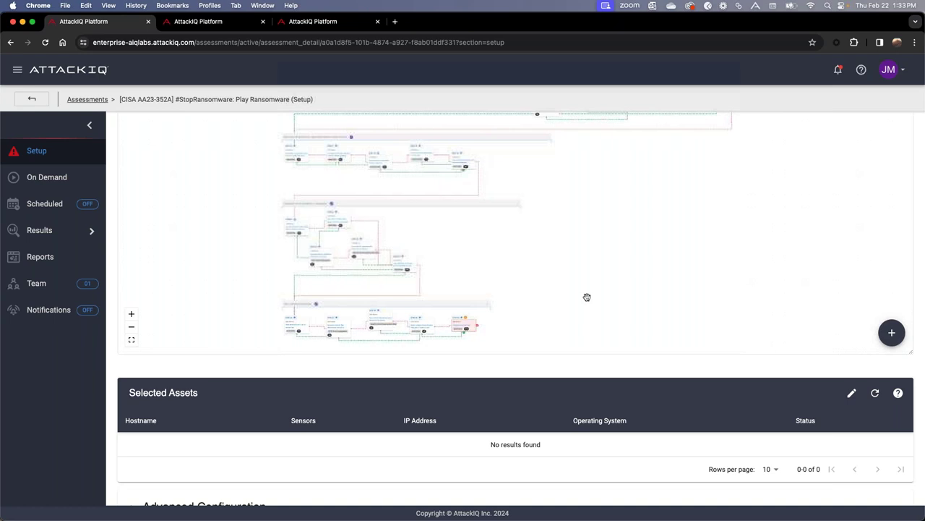
scroll(587, 297, up, 5)
scroll(626, 317, down, 5)
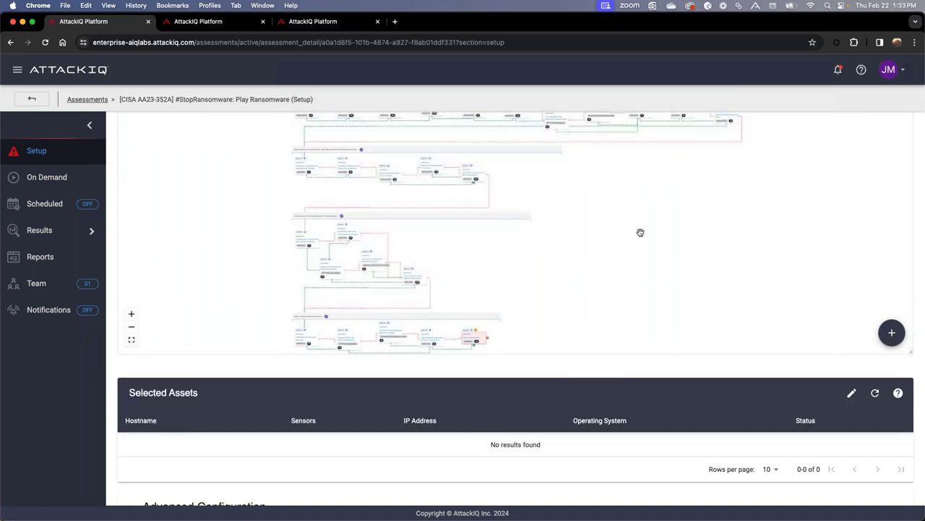
scroll(640, 232, down, 2)
scroll(516, 250, up, 5)
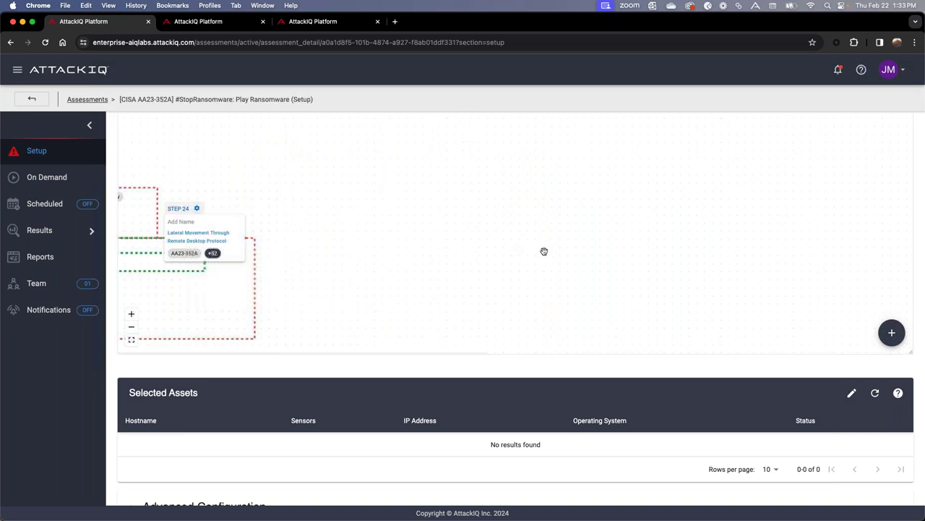
drag(544, 250, 692, 256)
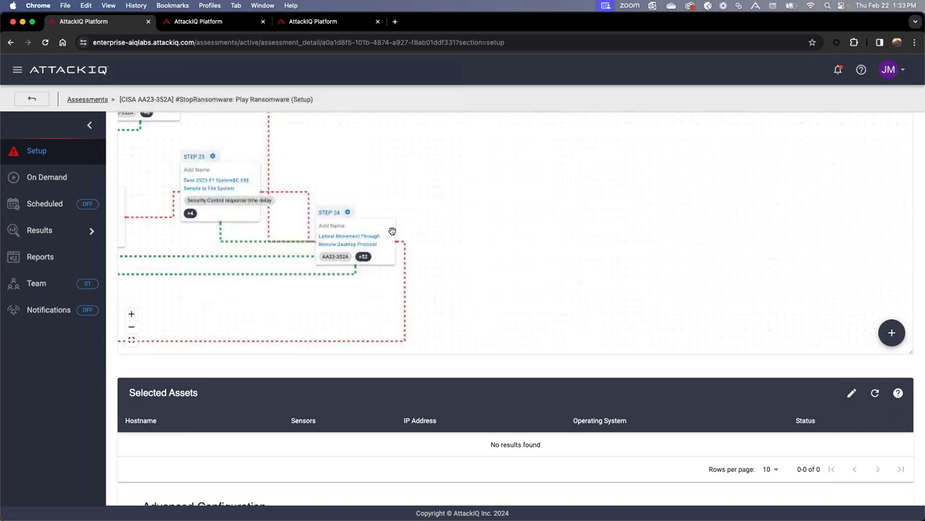
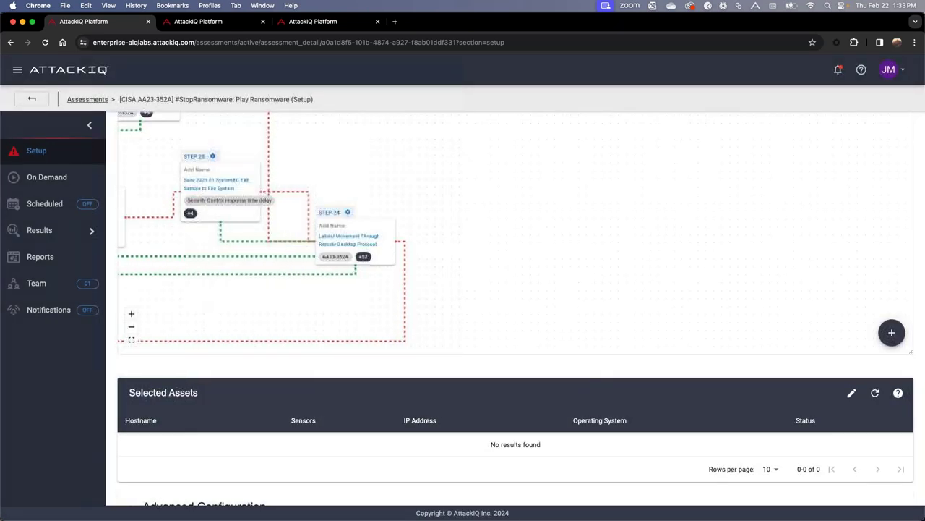
Choose a custom starting path in the scenario parameters of step 30, Collect And Encrypt Files, and save them.
scroll(595, 253, down, 5)
scroll(610, 193, down, 5)
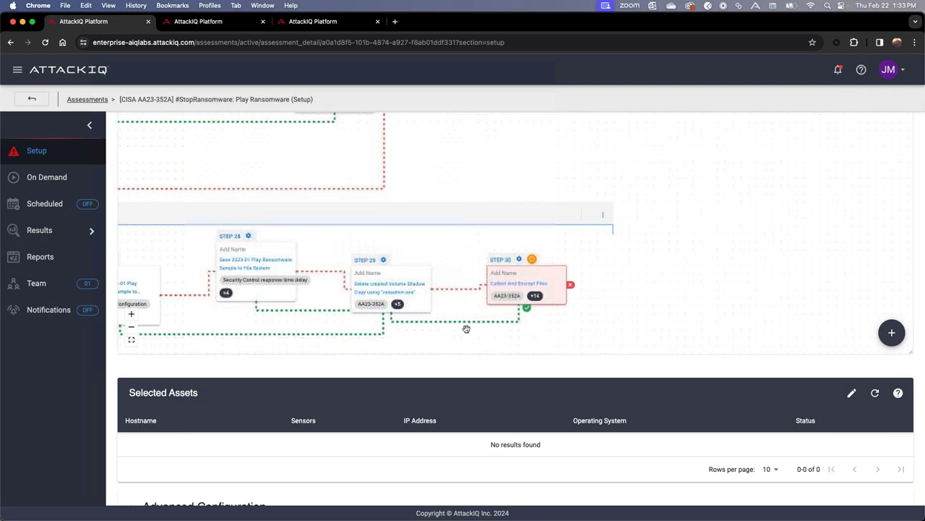
right_click(548, 269)
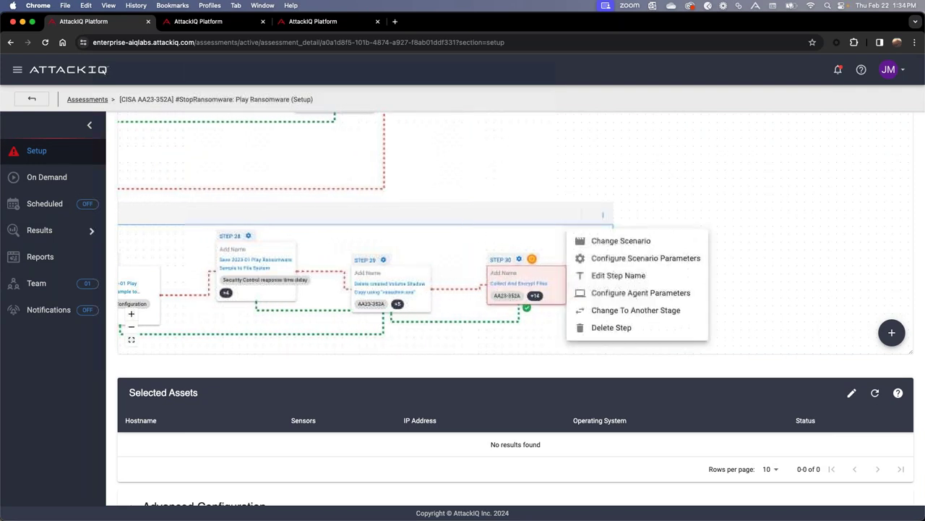
click(603, 260)
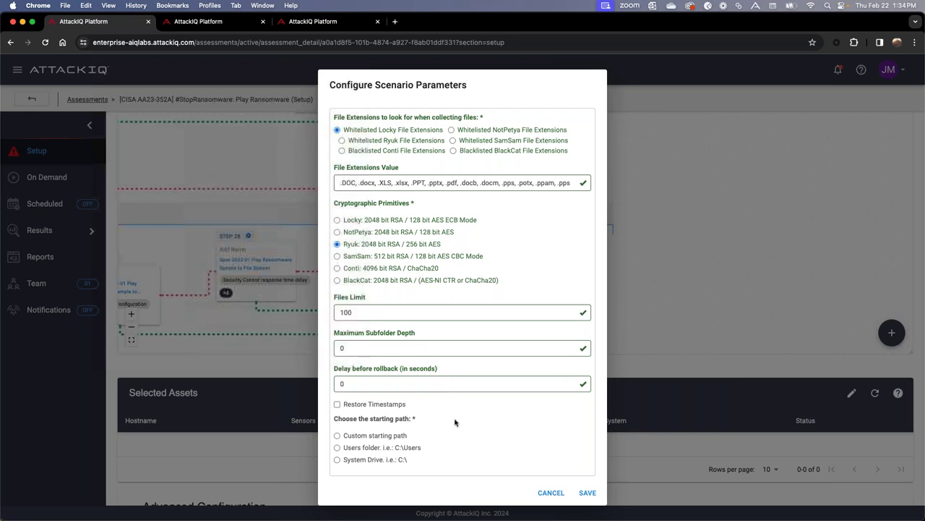
scroll(455, 422, down, 1)
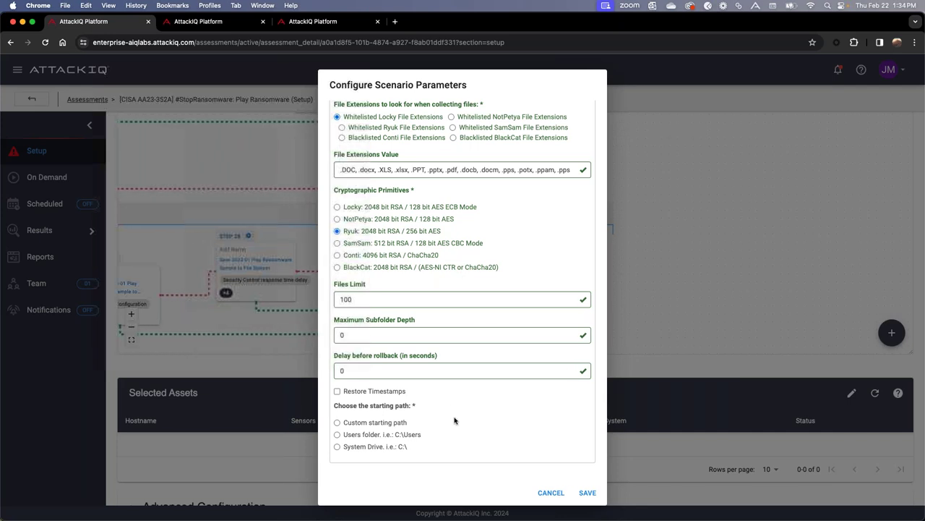
click(356, 426)
scroll(439, 407, down, 1)
click(395, 447)
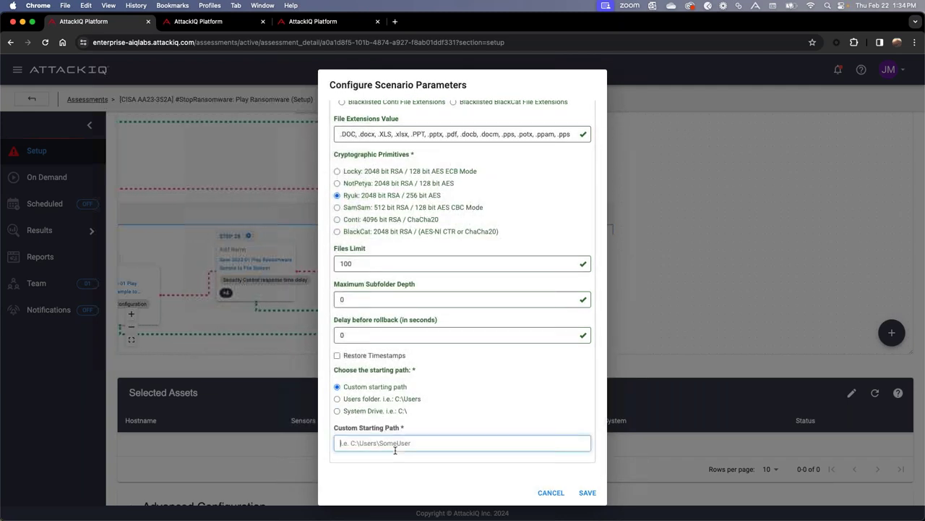
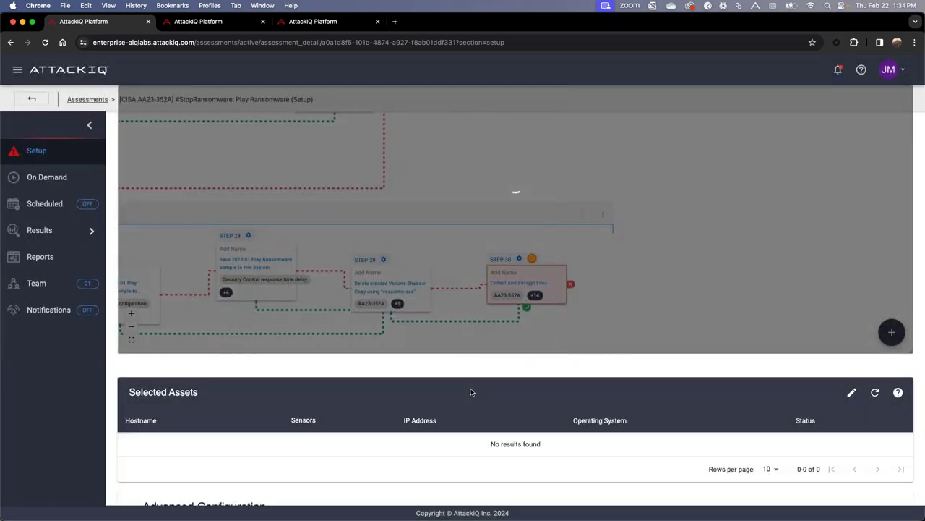
Open the attack graph asset selector for the assessment's selected assets and show 25 rows per page.
scroll(573, 457, down, 1)
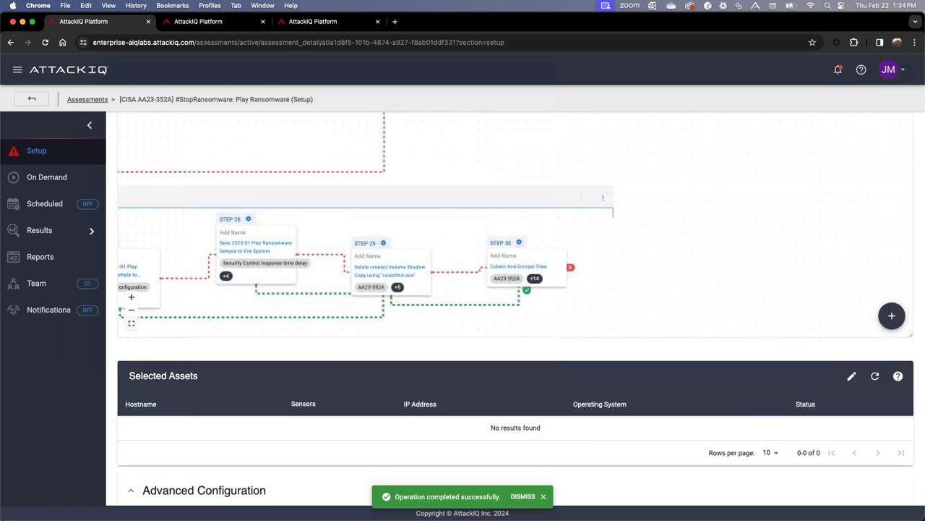
click(852, 376)
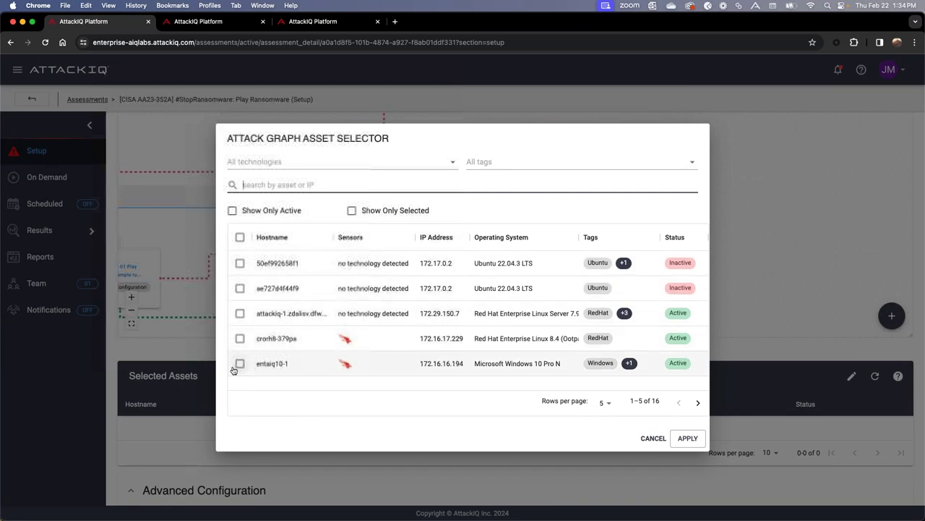
click(603, 403)
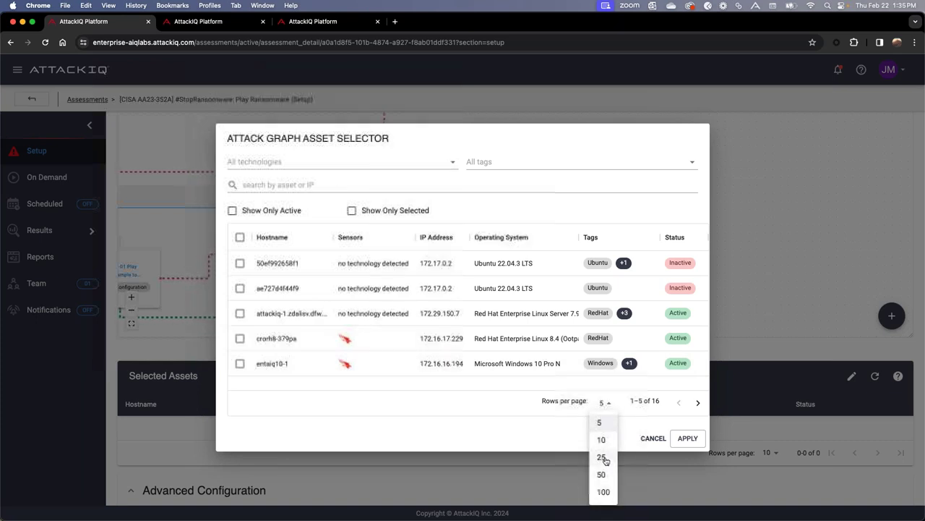
click(602, 459)
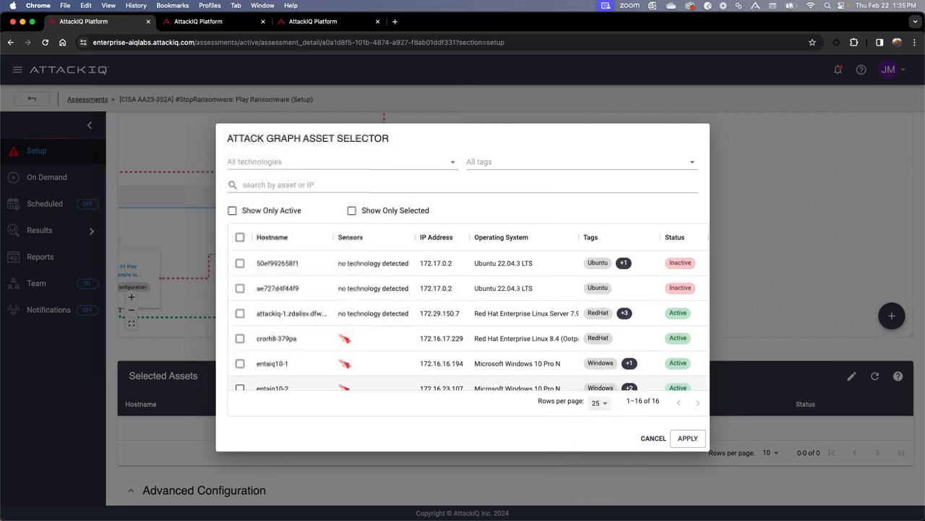
Select the assets entaiq10-1, entaiq10-2, entaiq10-3 and entaiq10-un and apply them to the assessment.
scroll(468, 318, down, 3)
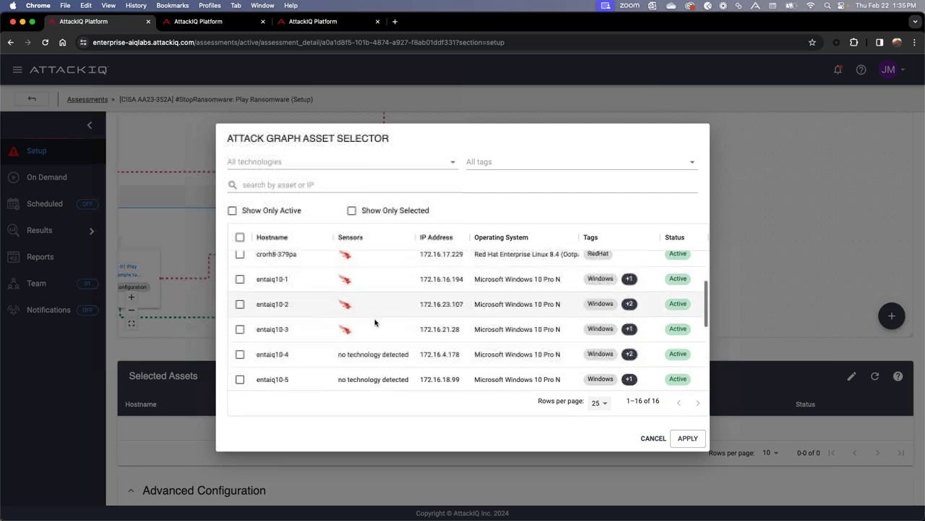
click(239, 269)
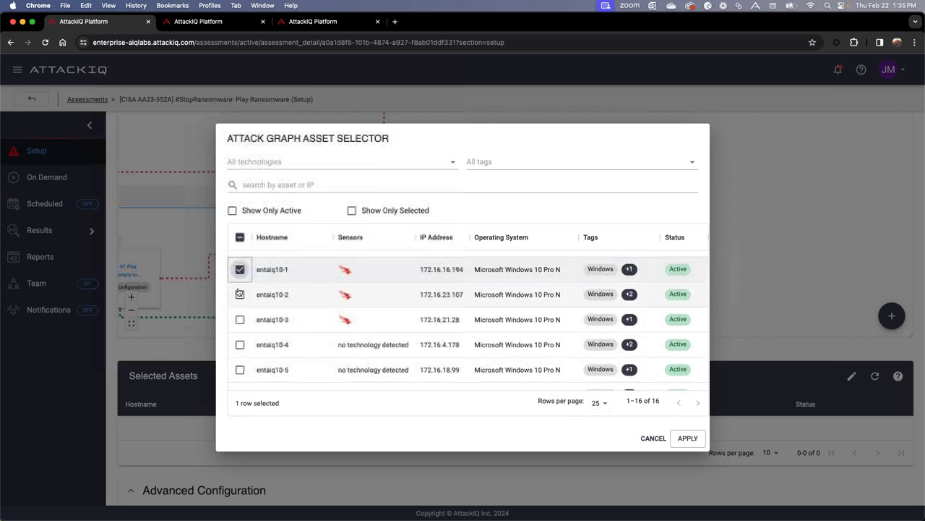
click(239, 295)
click(239, 319)
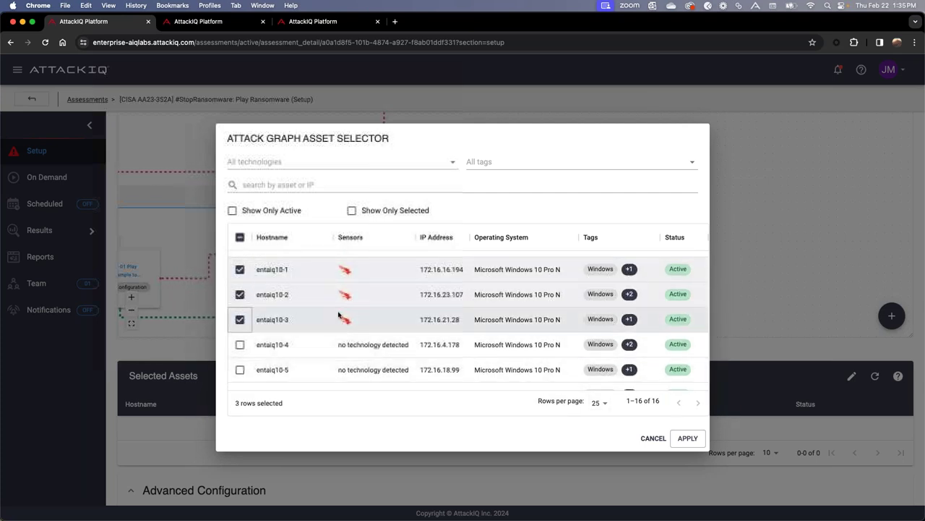
scroll(339, 315, down, 3)
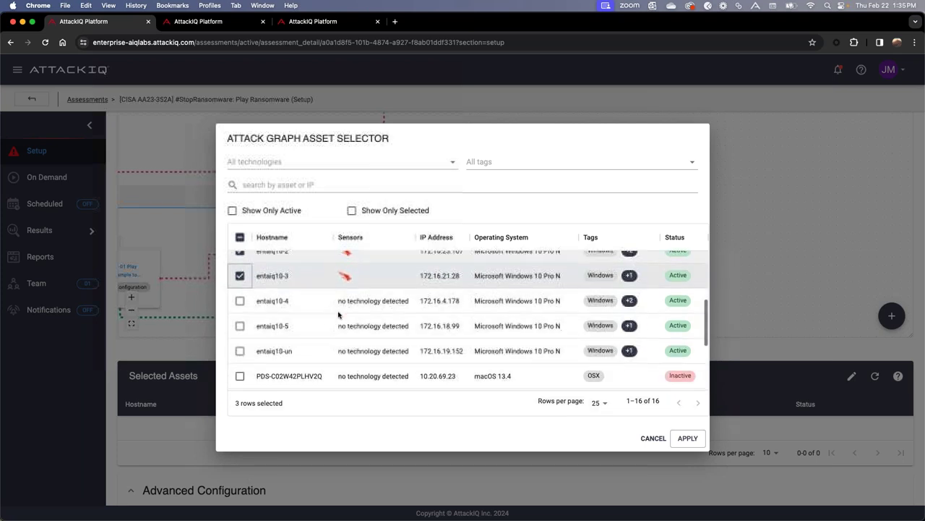
scroll(339, 315, down, 1)
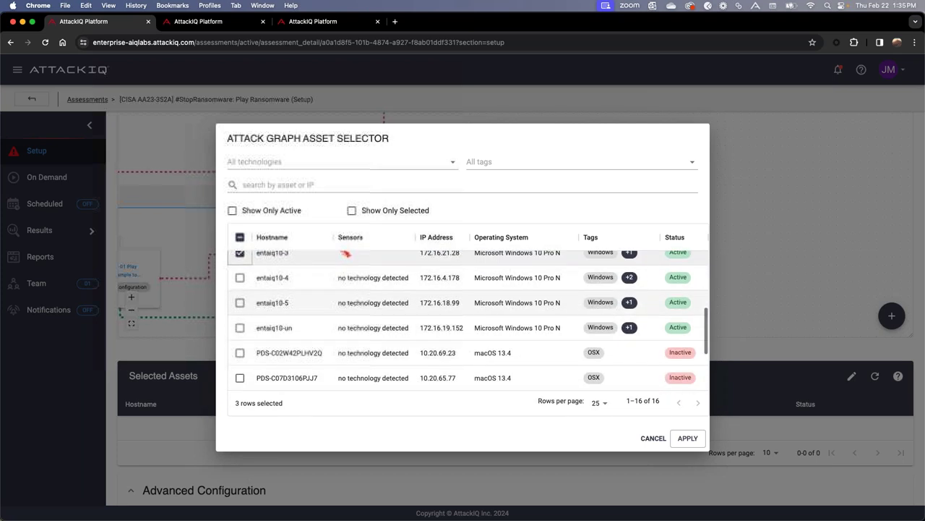
click(240, 329)
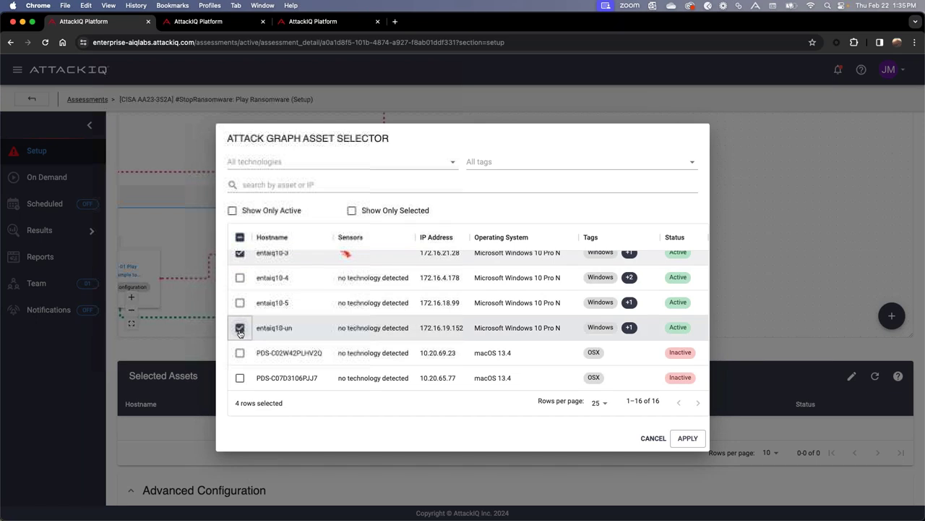
click(694, 441)
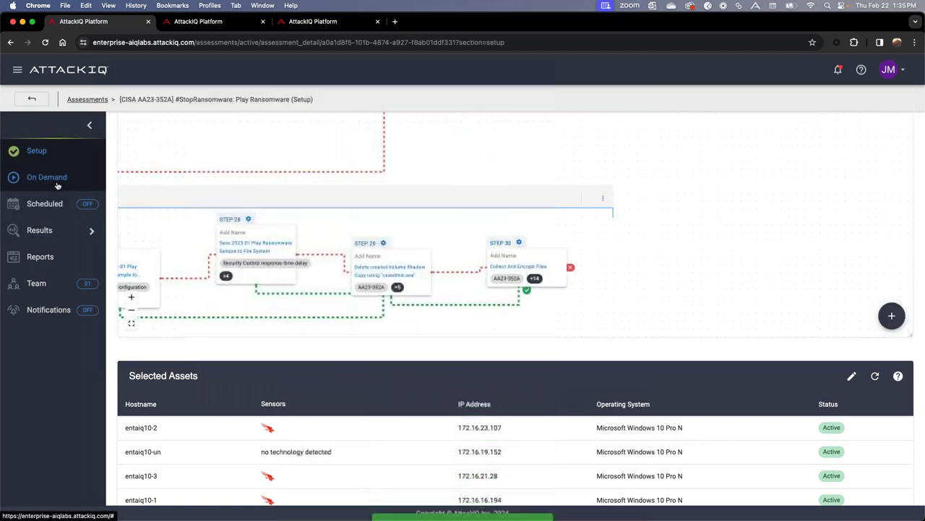
Review the confirmation alert for an on-demand run of the assessment and cancel without running it.
click(58, 186)
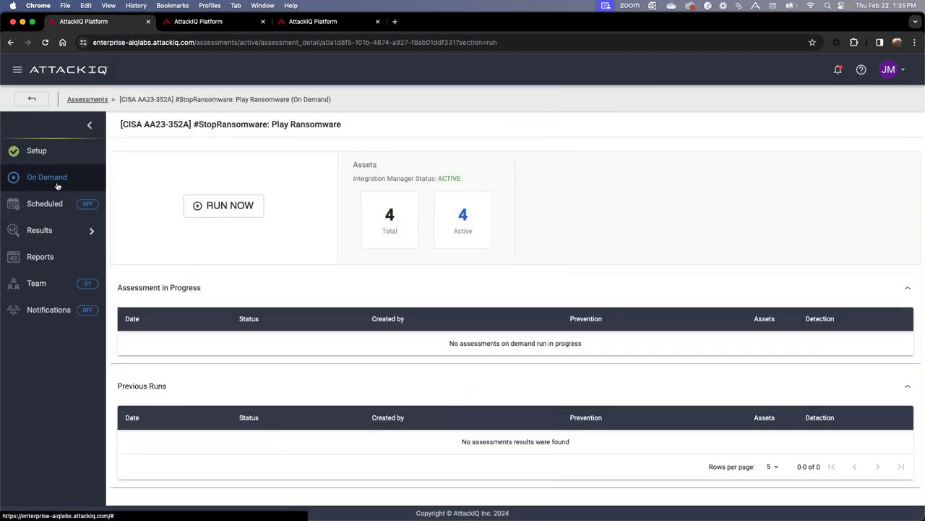
click(219, 209)
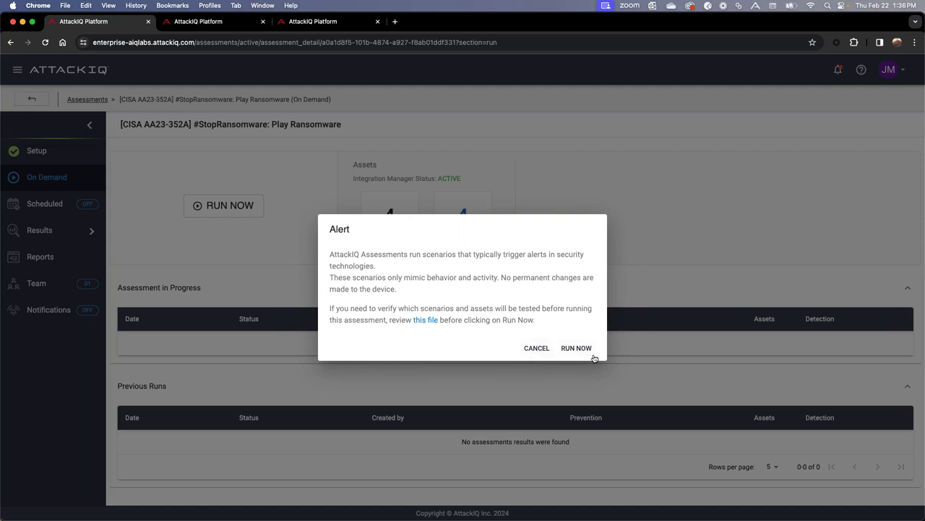
click(538, 350)
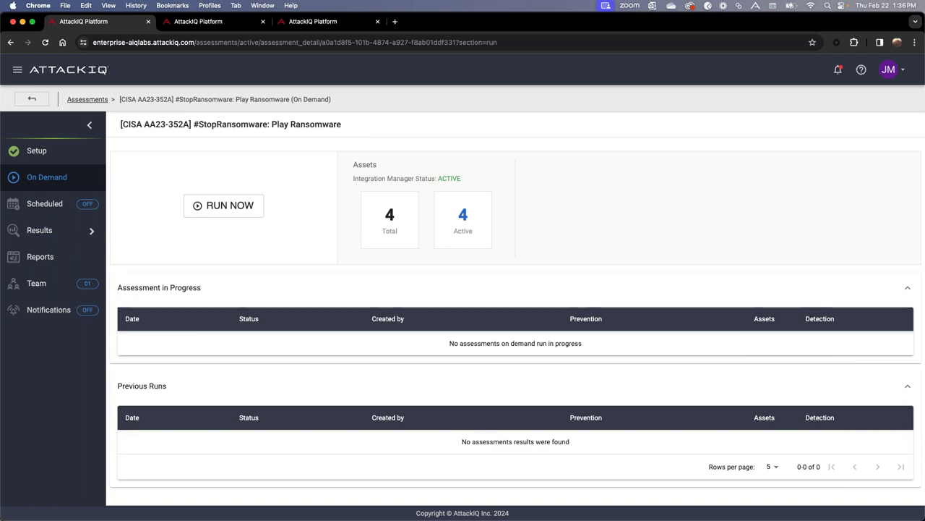
Switch to the Play Ransomware - JLM CSV assessment and open the results of its 01/30/2024 02:07 pm on-demand run.
click(308, 27)
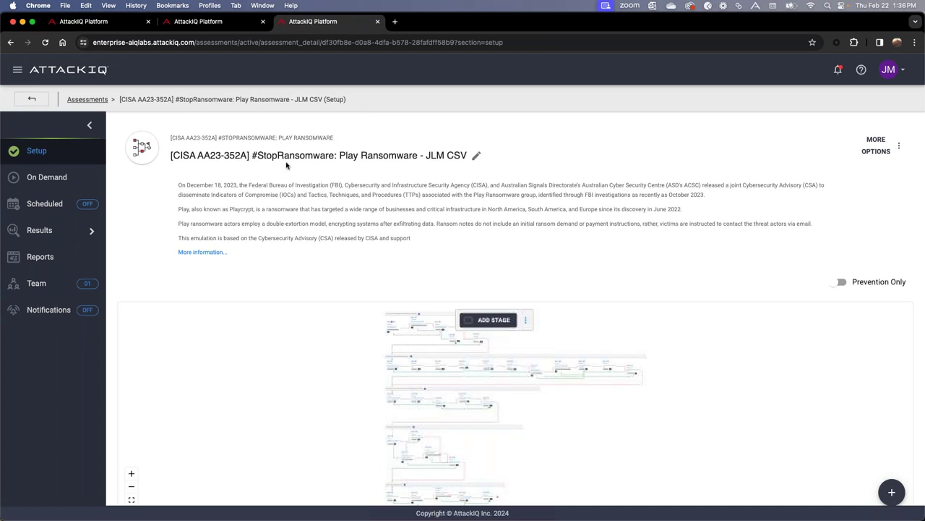
drag(425, 154, 462, 152)
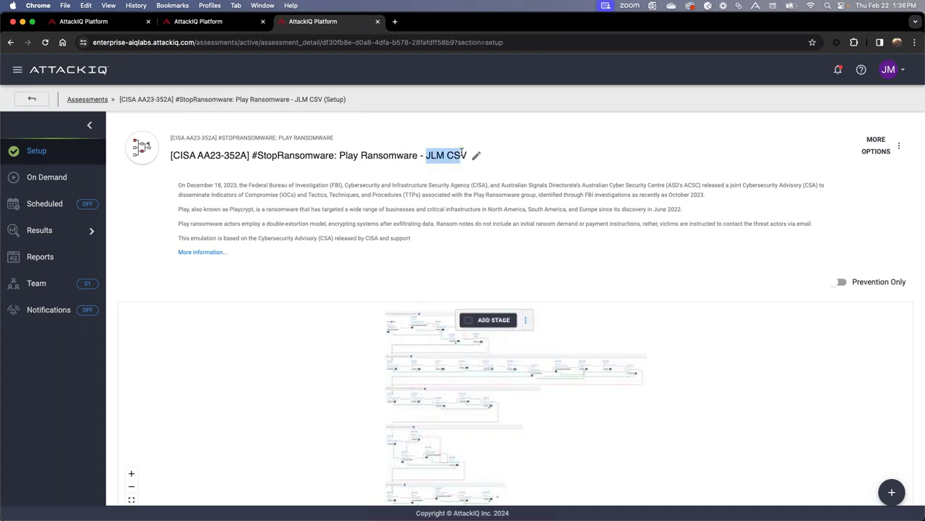
click(462, 151)
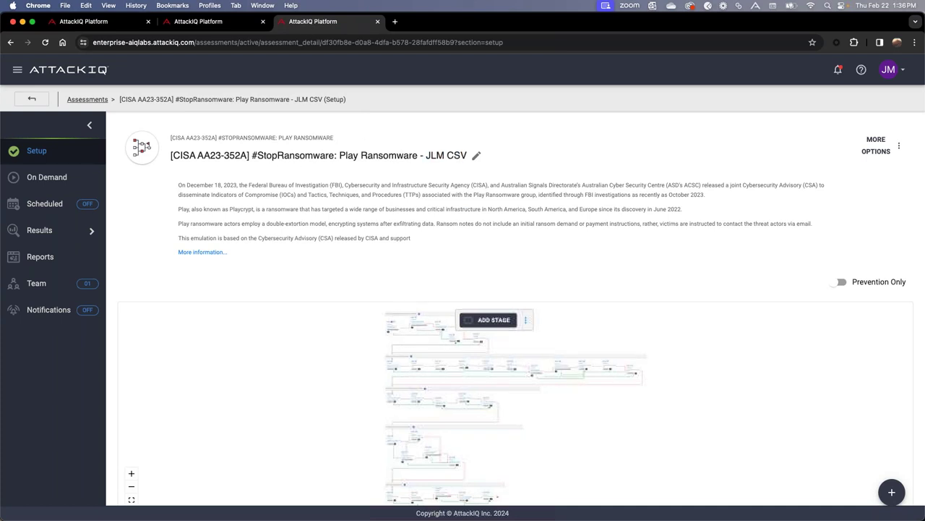
click(60, 181)
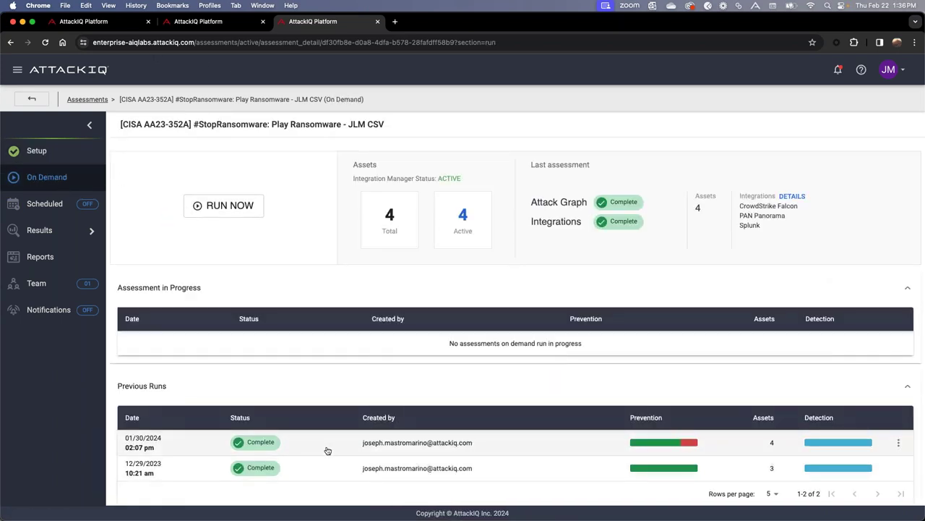
click(327, 449)
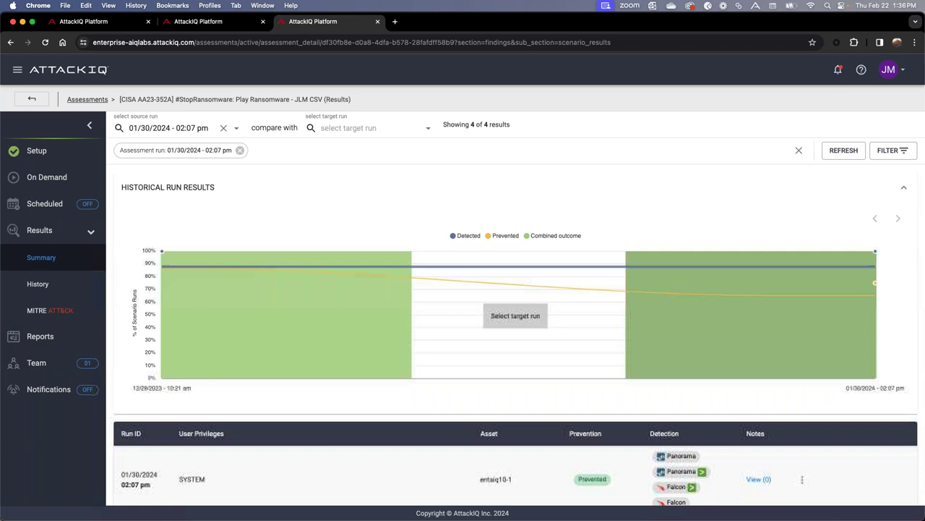
Review the run's historical chart and per-asset prevention and detection outcomes, and open the entaiq10-1 result.
scroll(516, 325, down, 3)
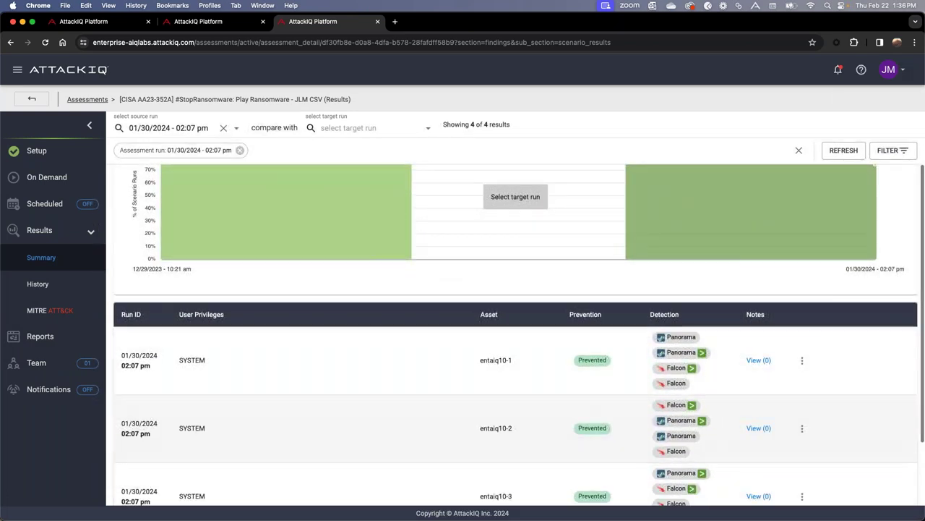
scroll(376, 347, up, 3)
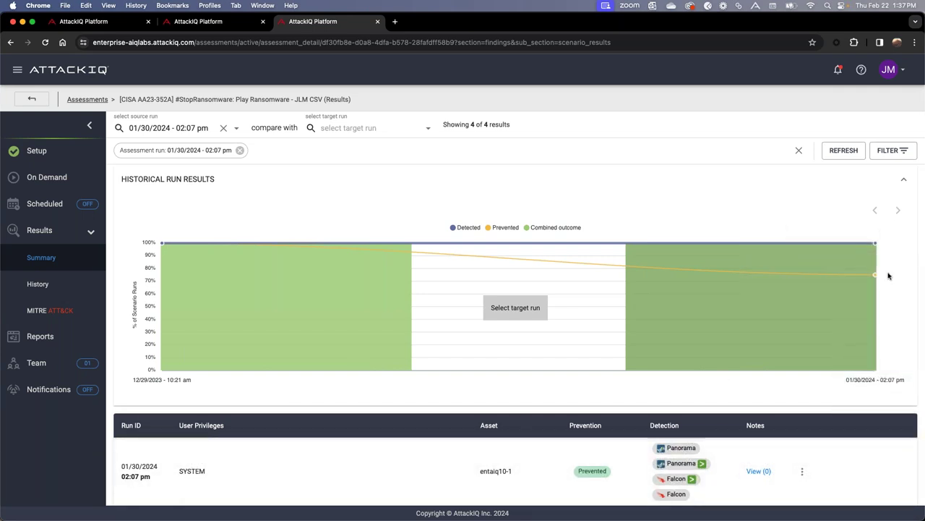
scroll(481, 402, down, 3)
scroll(481, 401, down, 1)
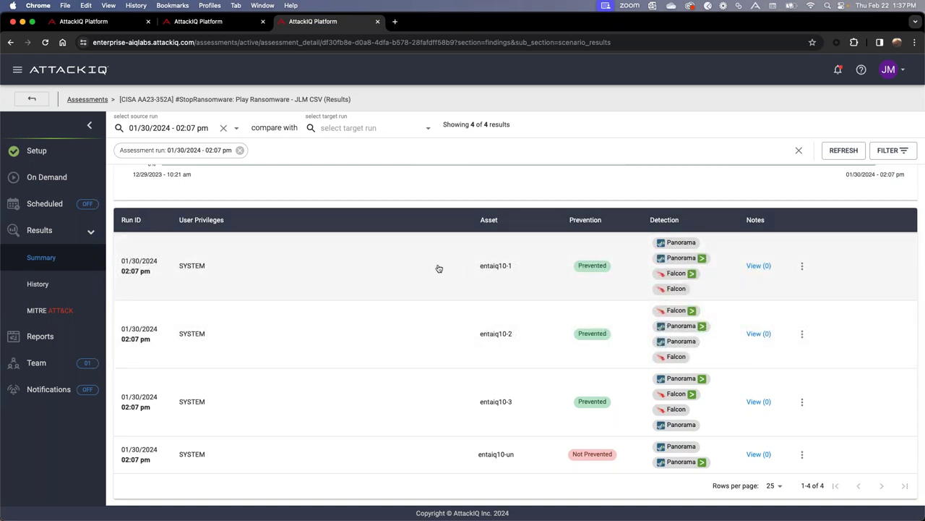
click(385, 274)
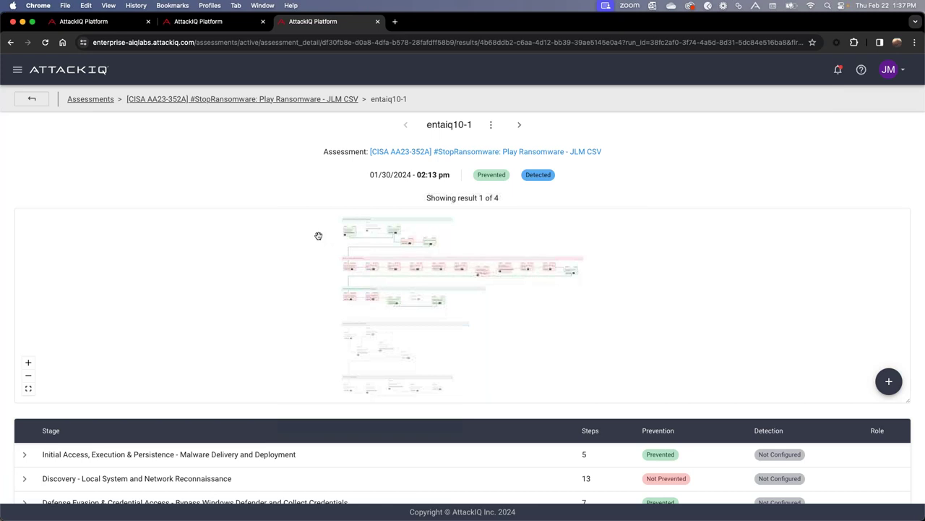
Enlarge the entaiq10-1 attack graph area and examine the step outcomes from the Initial Access stage through the Collect Credentials stage.
scroll(318, 236, up, 5)
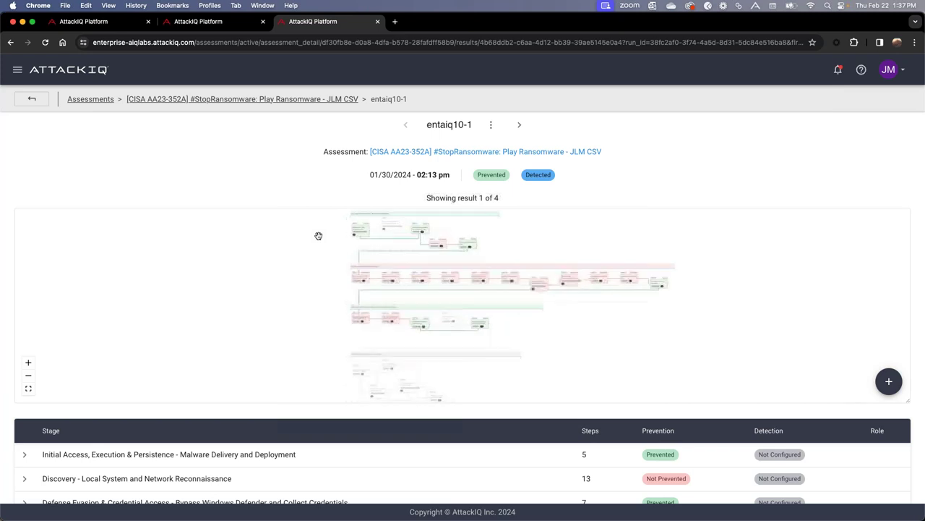
drag(313, 258, 153, 335)
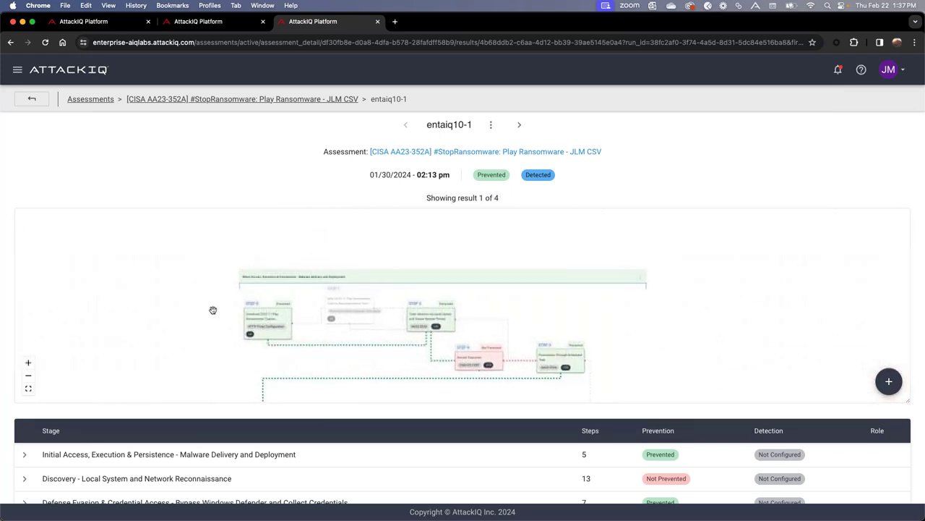
scroll(213, 310, up, 5)
drag(213, 310, 79, 296)
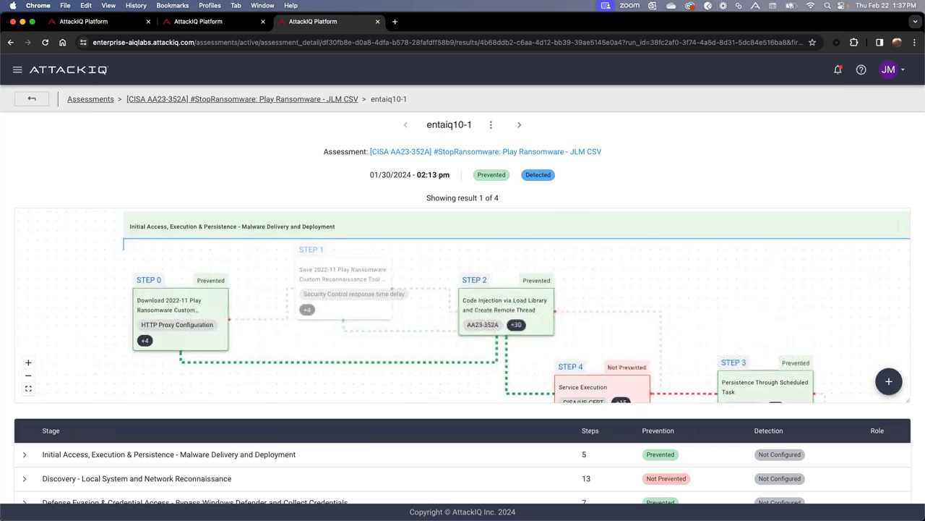
drag(909, 402, 909, 462)
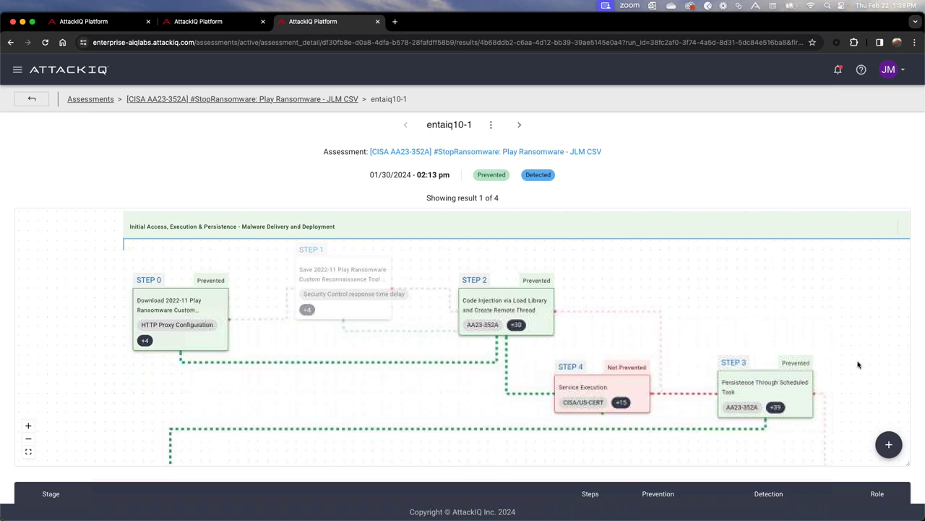
click(860, 311)
drag(861, 342, 868, 244)
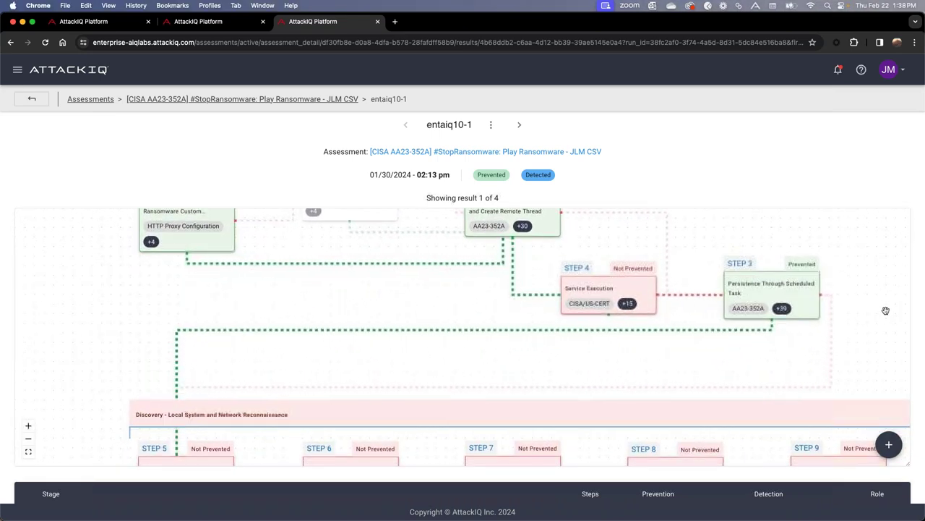
scroll(867, 244, down, 3)
drag(818, 292, 730, 213)
drag(647, 400, 606, 292)
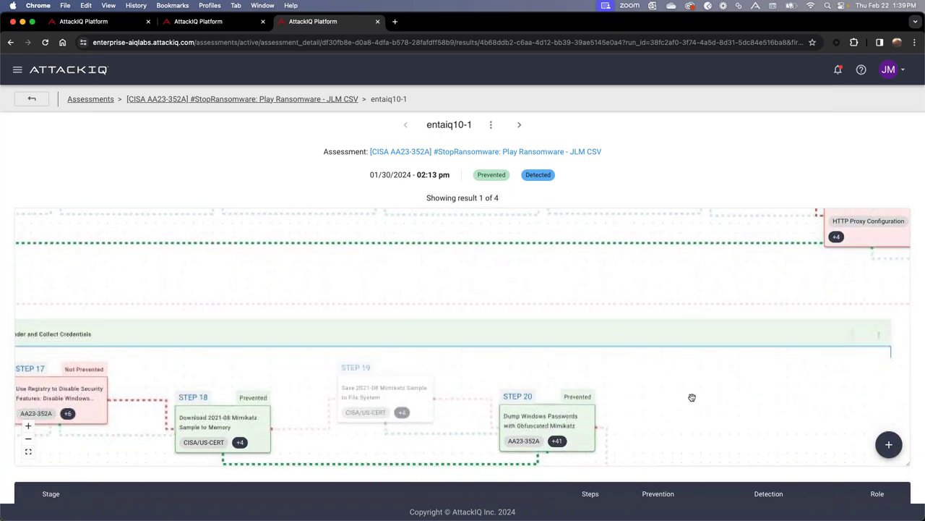
Review the end of the attack graph and expand the Defense Evasion & Credential Access stage to read its description, asset information and steps.
drag(692, 395, 696, 335)
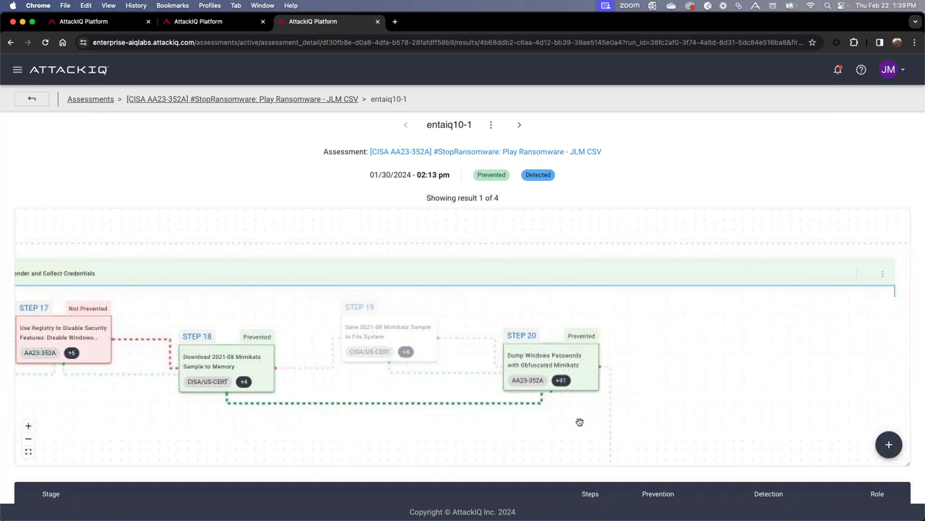
scroll(485, 482, down, 5)
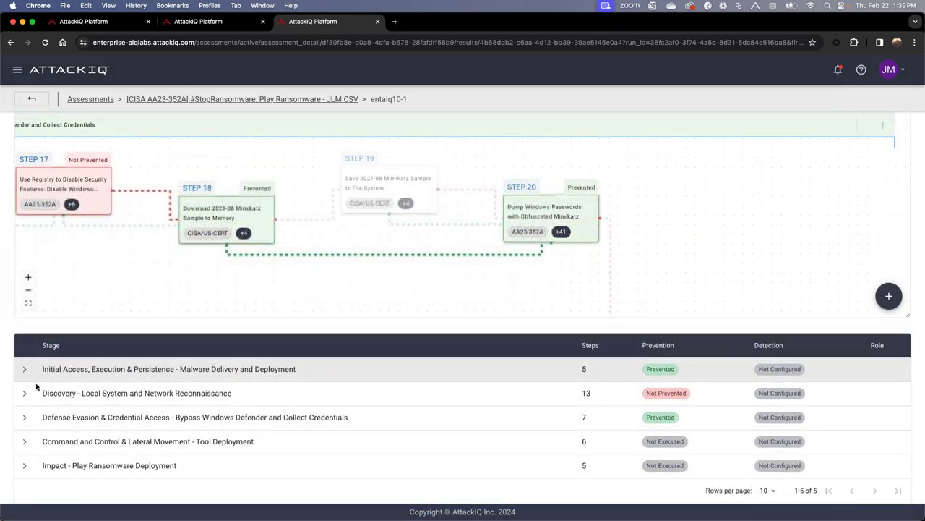
click(25, 419)
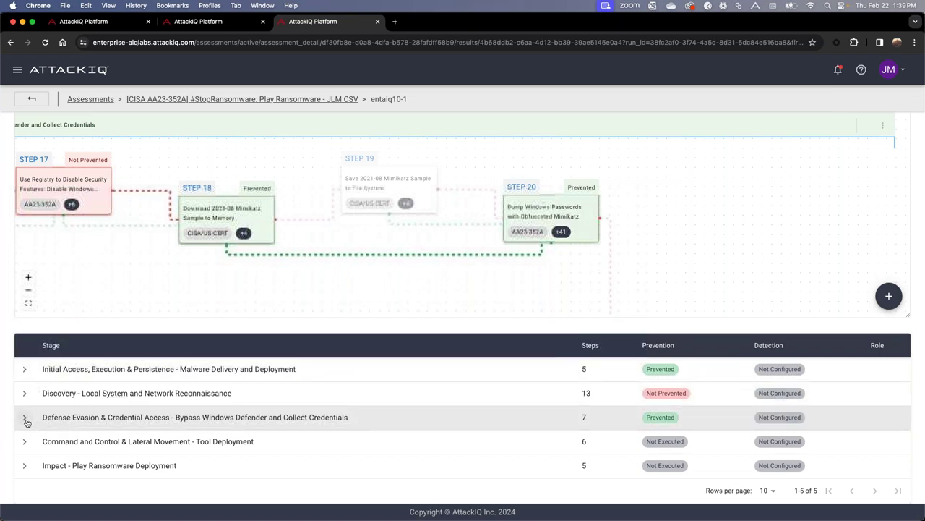
click(24, 420)
click(24, 417)
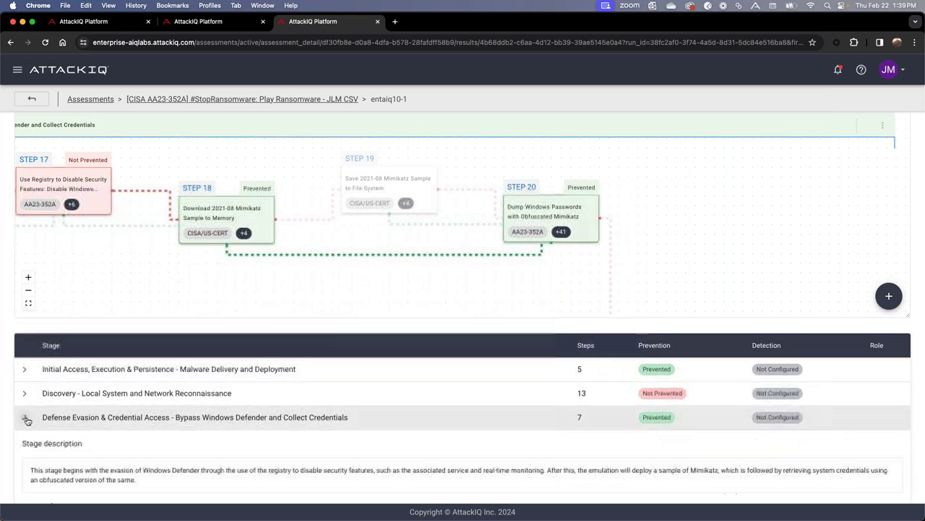
scroll(27, 421, down, 3)
scroll(27, 420, down, 3)
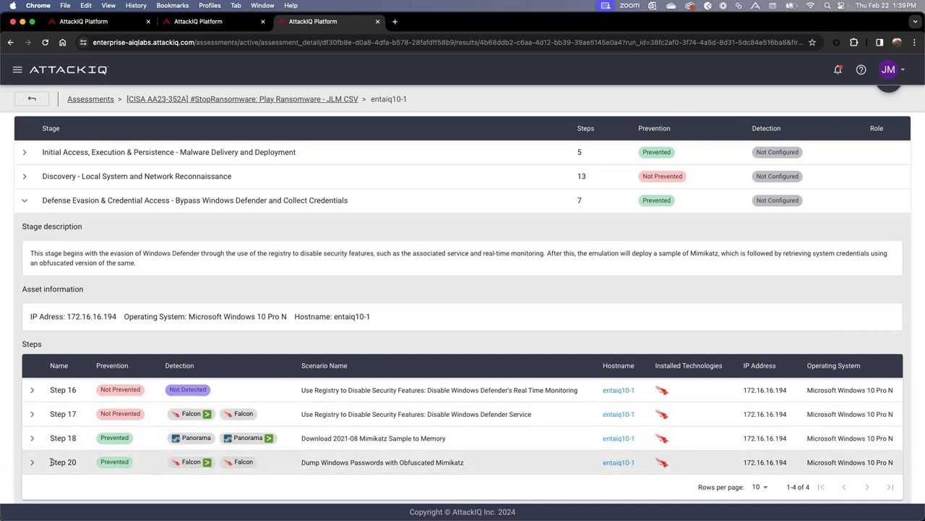
Check Step 20's detection sources, expand the step and read the Activity Details log of its Get Passwords phase.
mouse_move(185, 466)
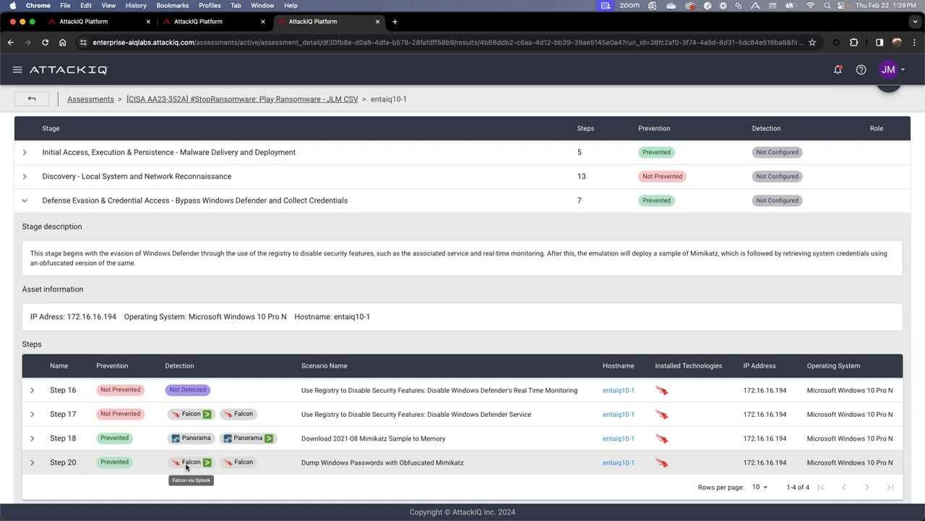
mouse_move(237, 467)
click(32, 465)
scroll(124, 465, down, 5)
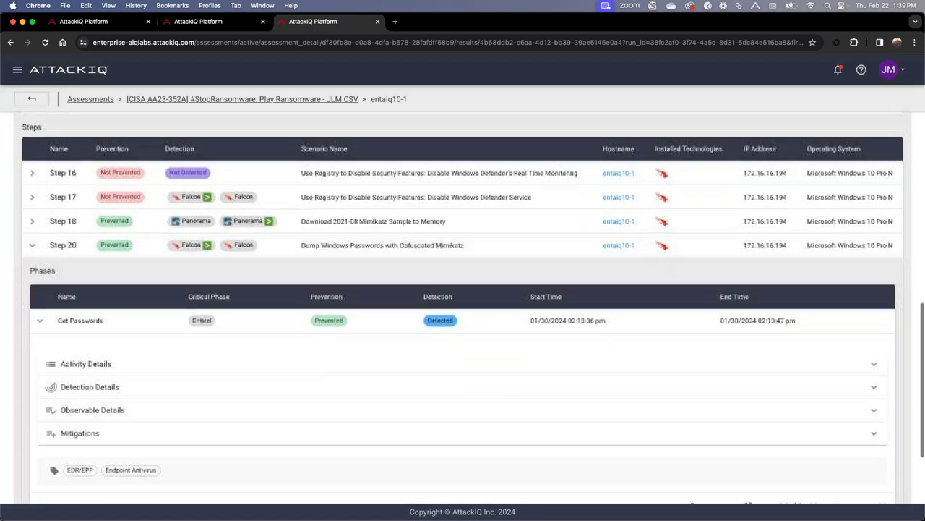
scroll(120, 351, down, 1)
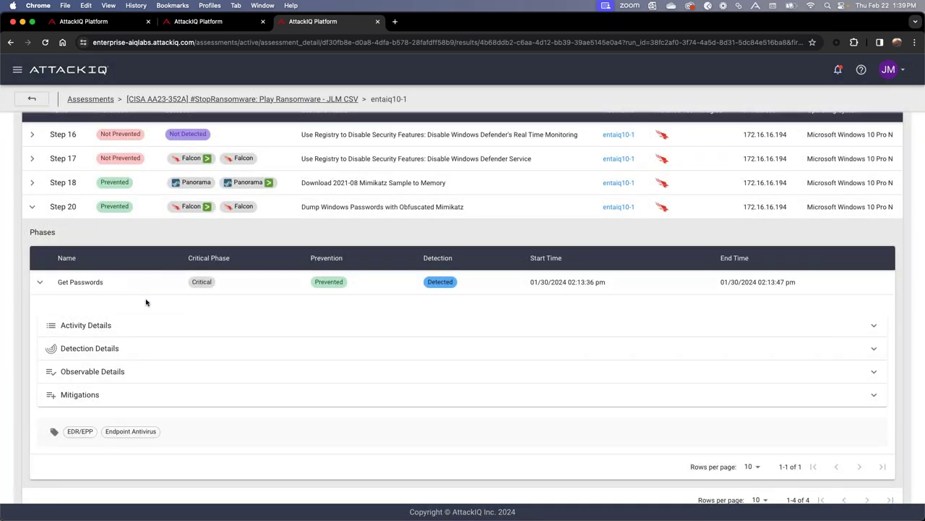
click(104, 326)
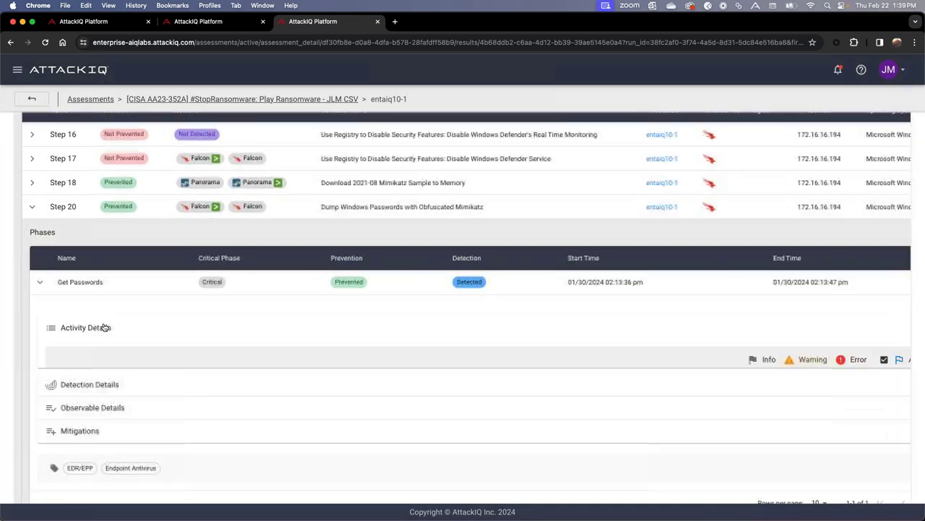
scroll(110, 330, down, 2)
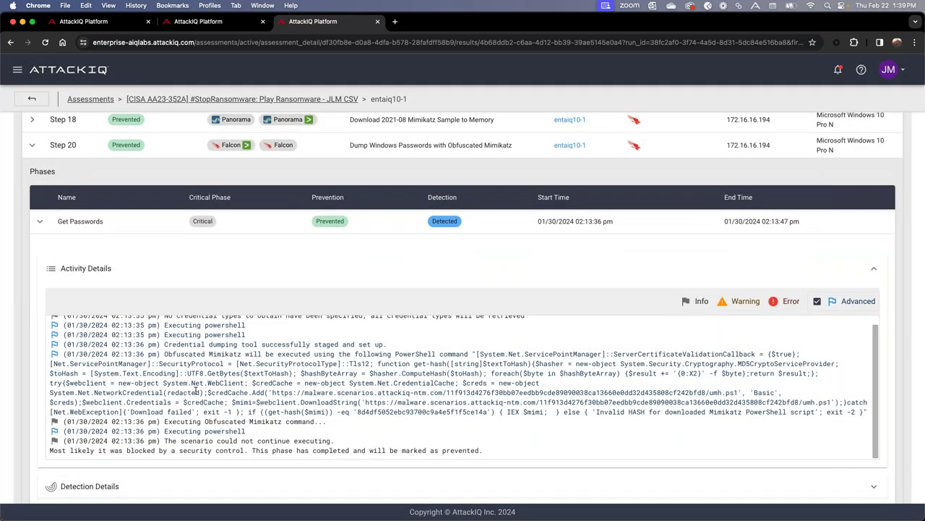
scroll(195, 390, down, 1)
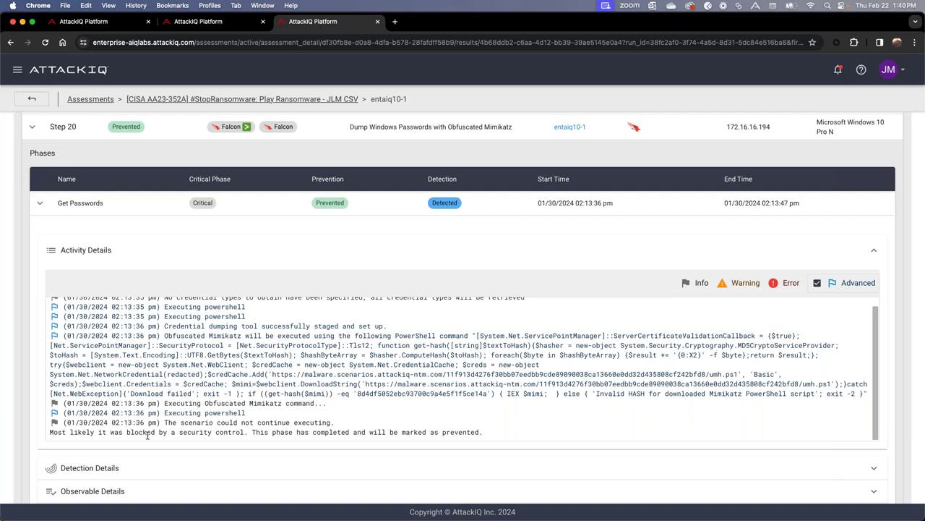
Open the phase's Detection Details, inspect the raw event behind the CrowdStrike Falcon (via Splunk) detection, and close it.
scroll(174, 398, down, 5)
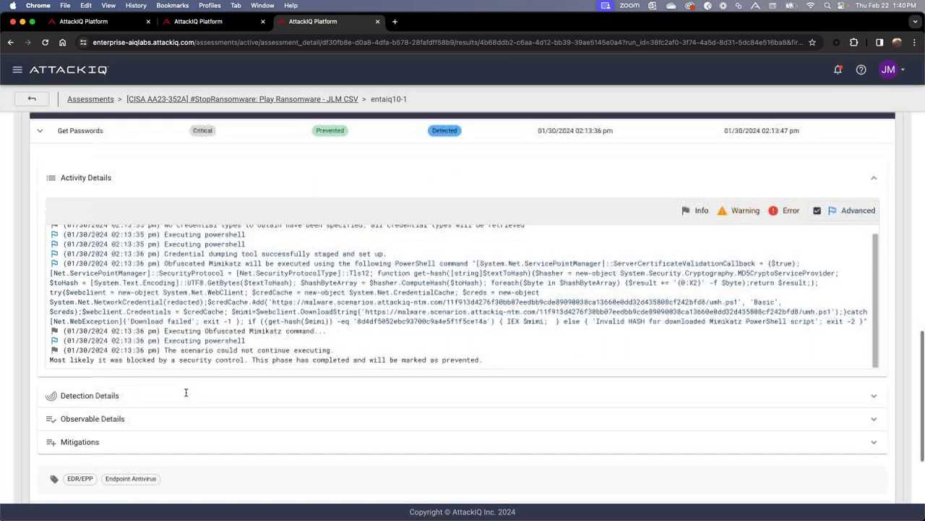
click(158, 384)
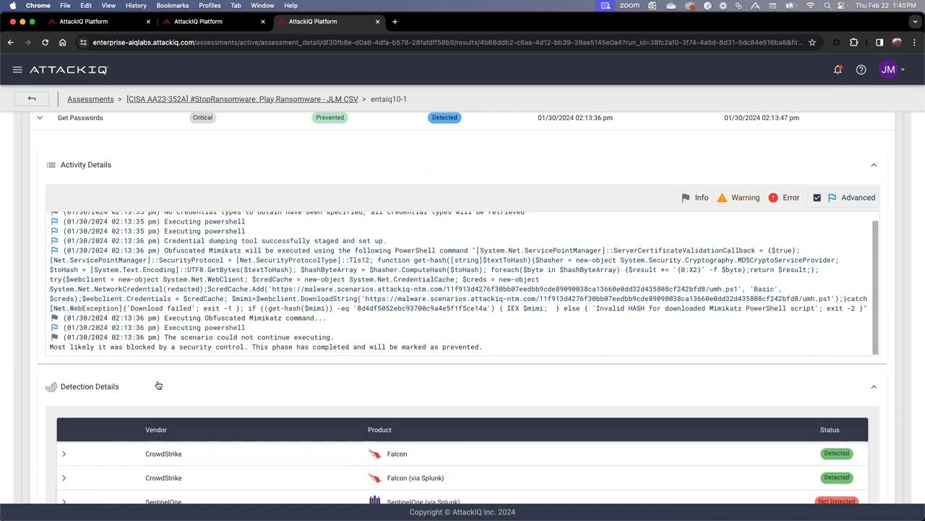
scroll(158, 384, down, 5)
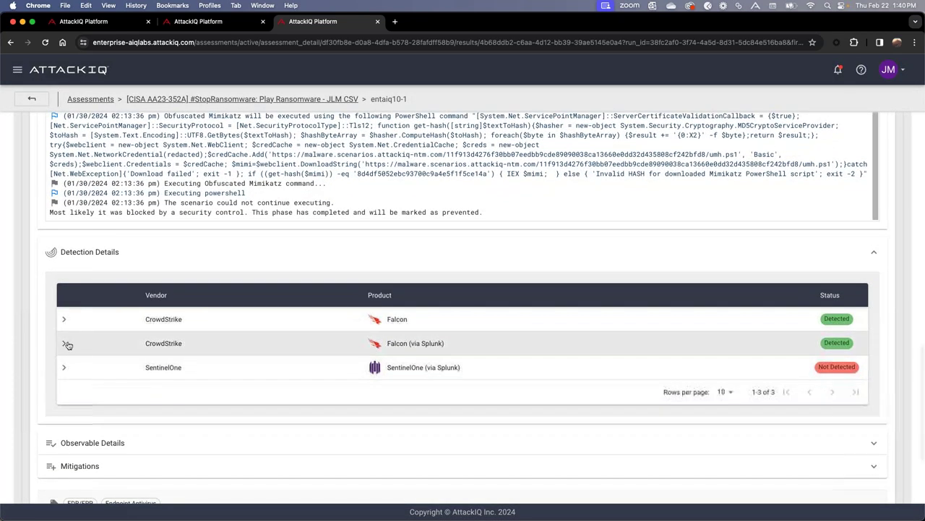
click(65, 344)
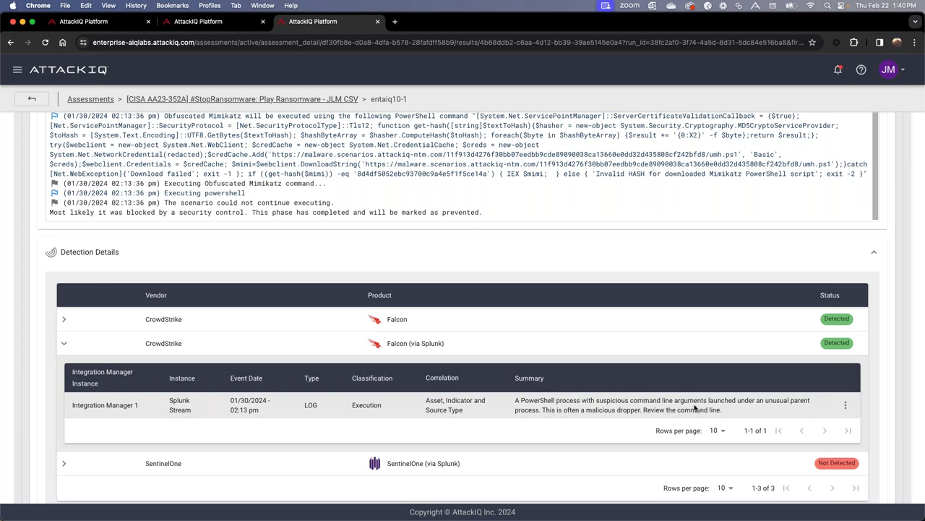
click(847, 408)
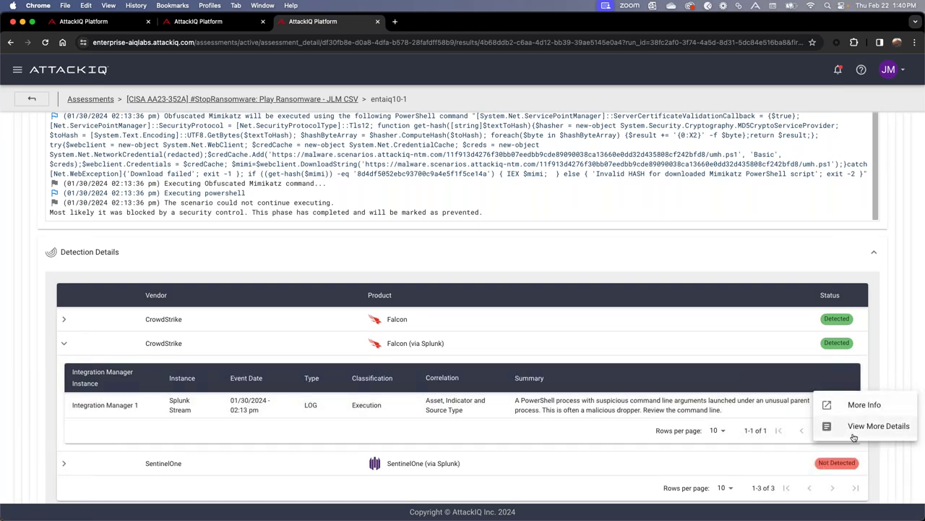
click(854, 434)
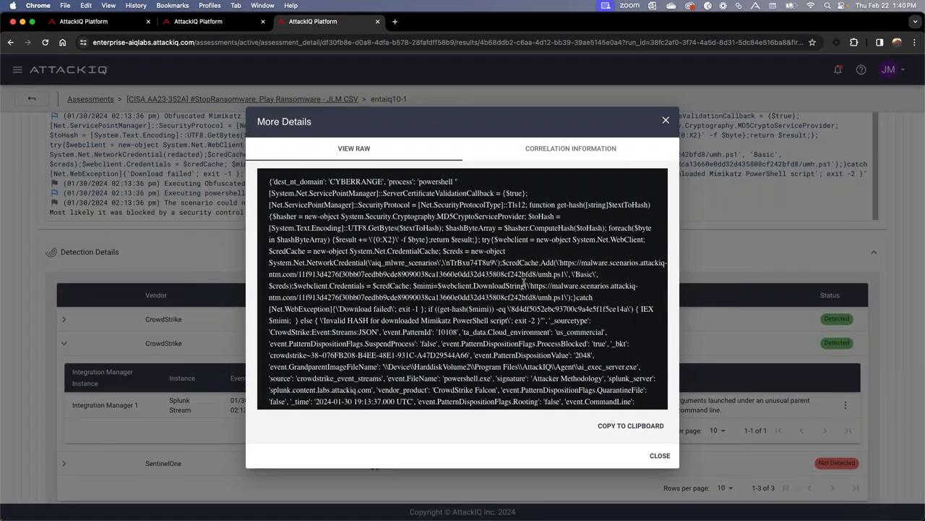
click(658, 456)
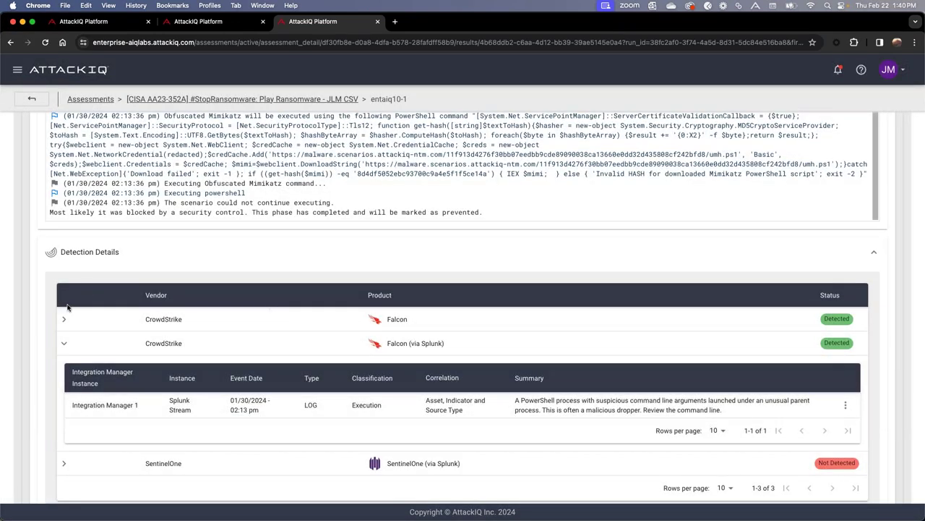
Review the direct CrowdStrike Falcon detection record and its available actions, and collapse the detection records and the Get Passwords phase.
click(64, 319)
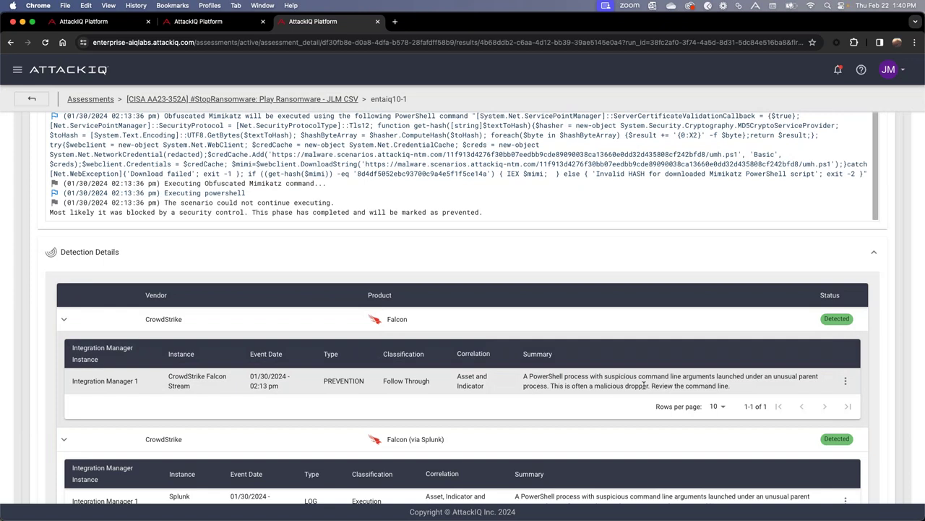
click(845, 381)
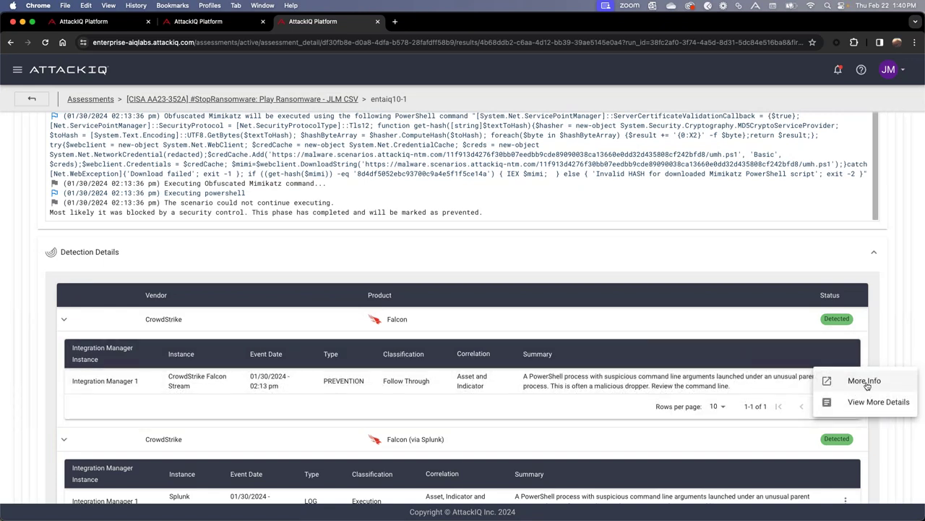
click(65, 321)
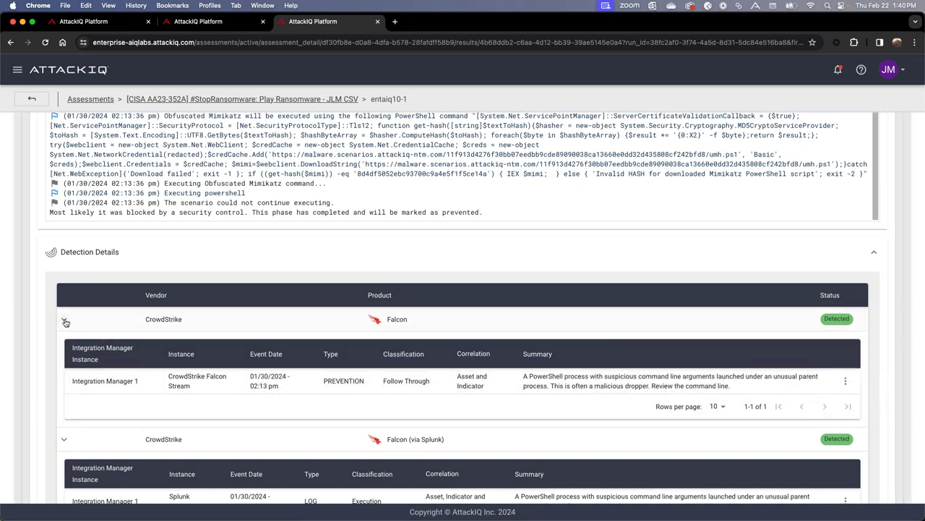
click(65, 322)
click(64, 343)
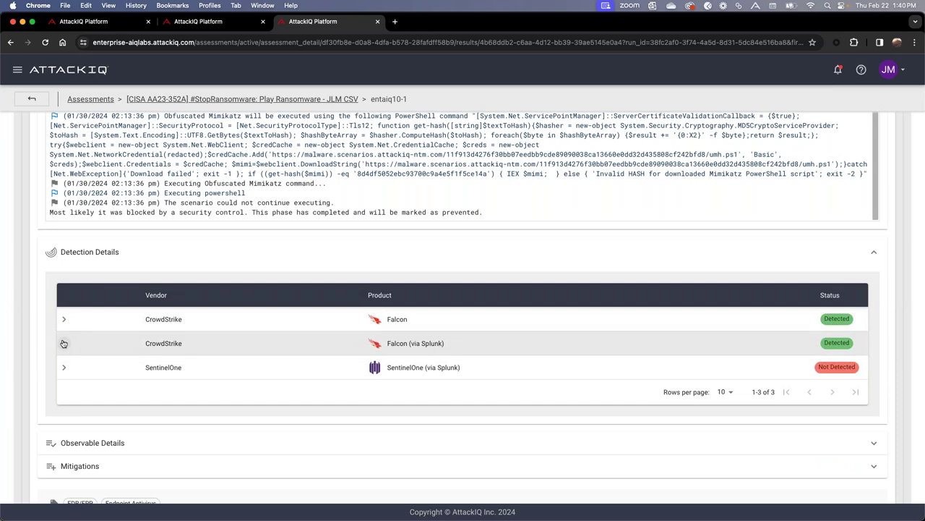
scroll(64, 343, up, 3)
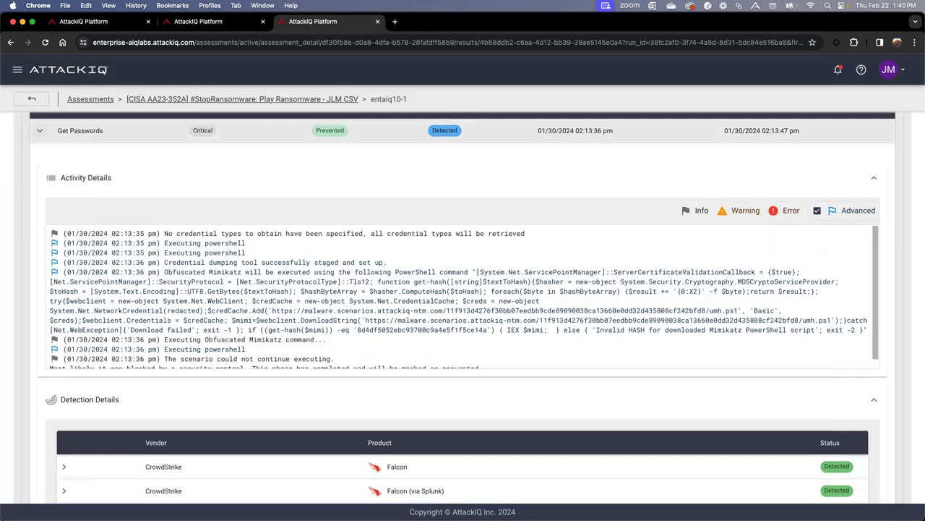
click(40, 133)
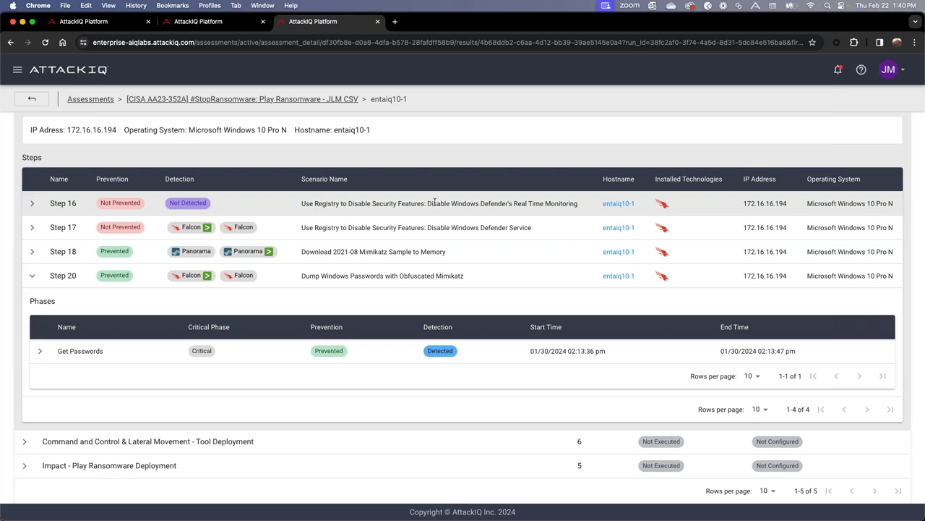
Expand Step 16 and read the Detailed Findings and Activity Details log of its first Set Registry Values phase.
click(32, 203)
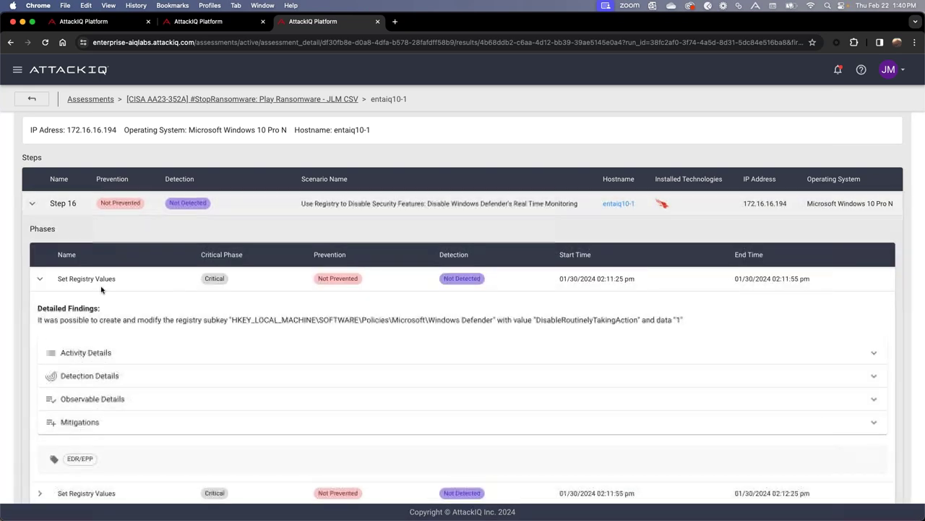
drag(101, 320, 330, 319)
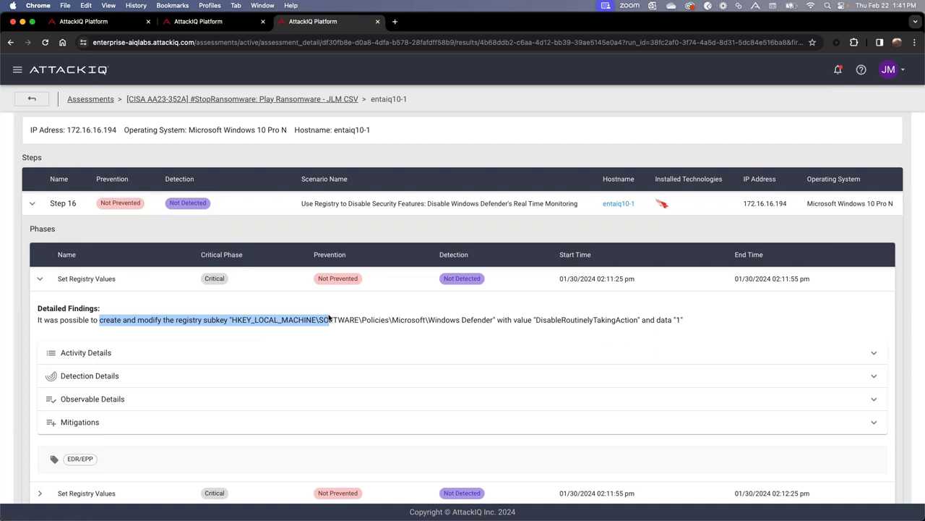
click(110, 354)
scroll(241, 429, down, 3)
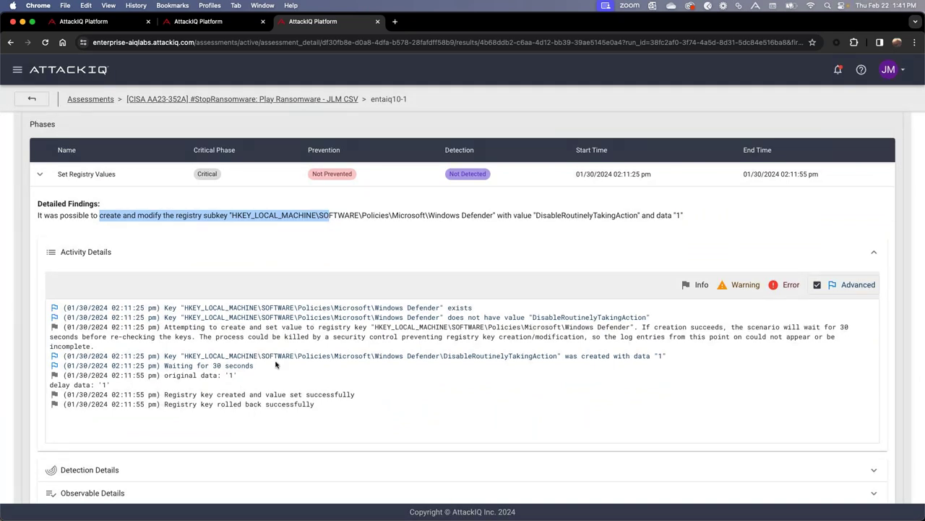
scroll(265, 462, down, 3)
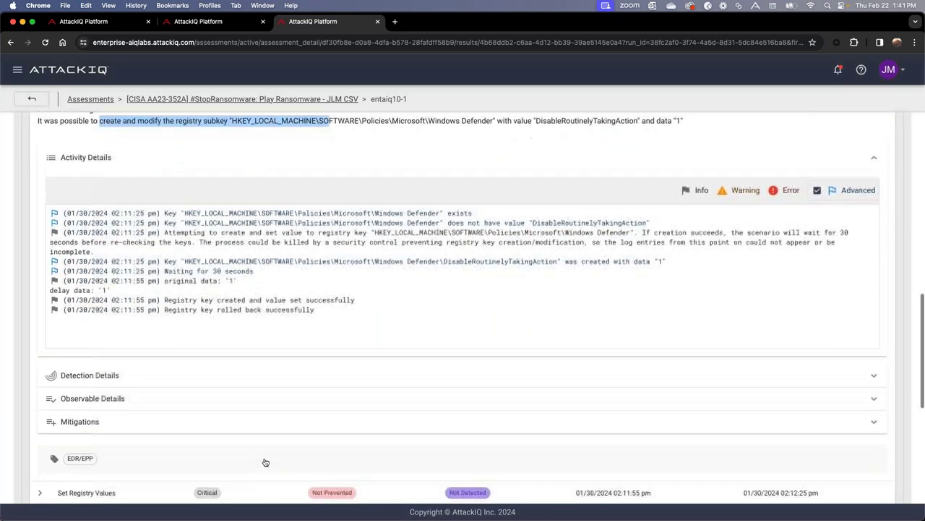
Check the first Set Registry Values phase's Detection Details and examine the registry key and command line in its Observable Details.
click(172, 371)
click(172, 371)
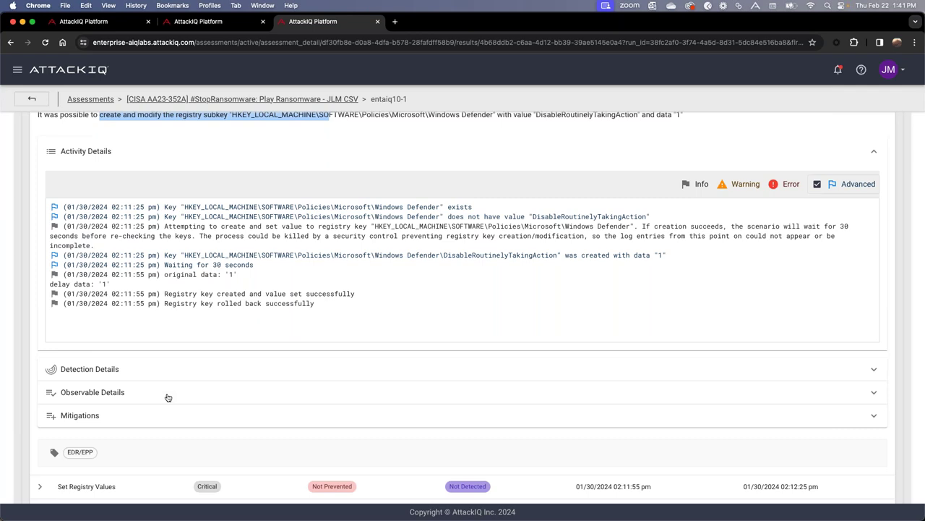
click(167, 392)
scroll(169, 398, down, 2)
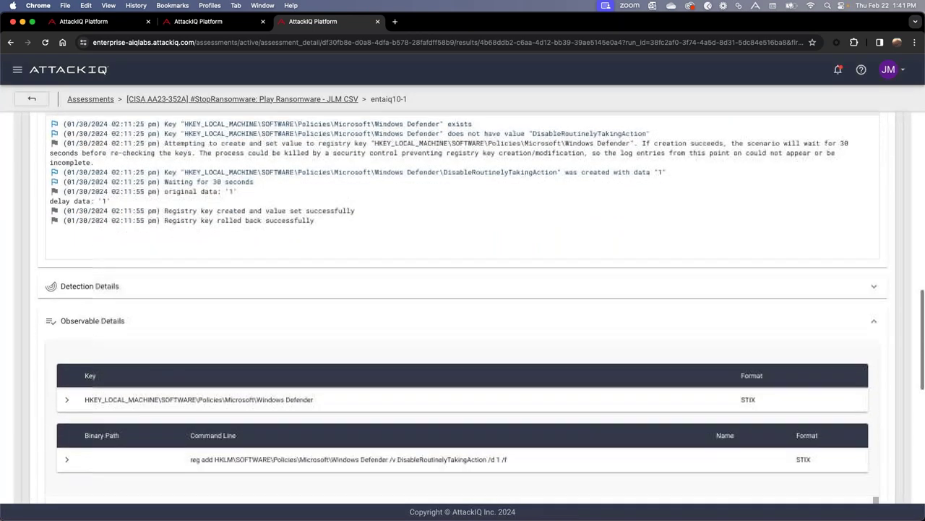
scroll(169, 397, down, 1)
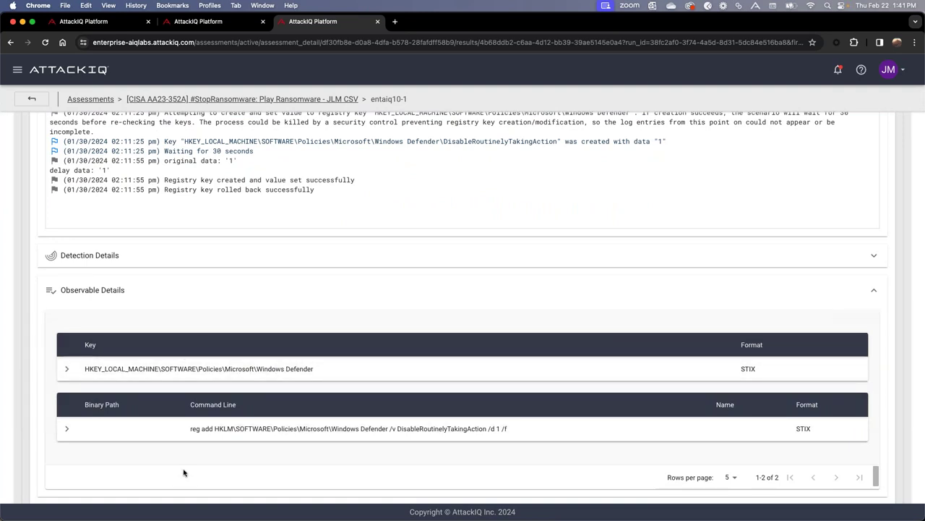
double_click(194, 428)
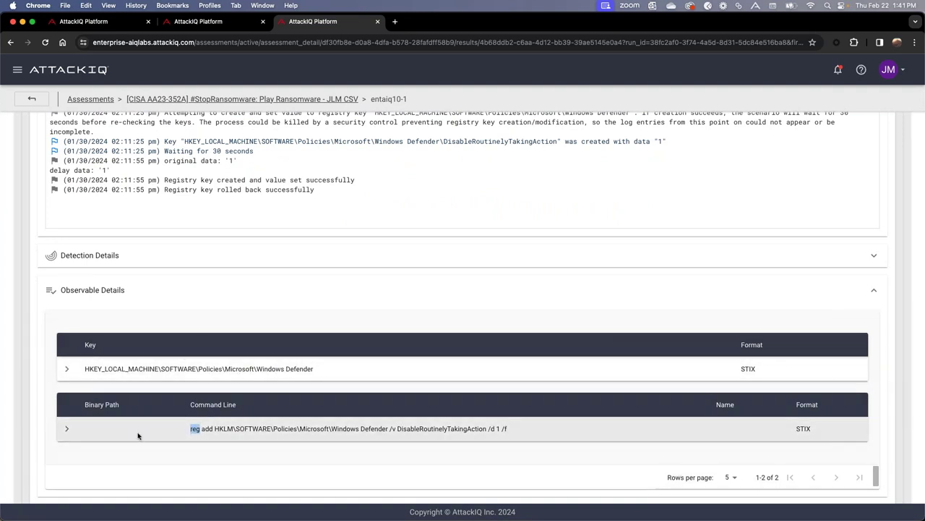
click(132, 435)
Open the Mitigations of the first Set Registry Values phase and list its General recommendations.
scroll(132, 436, down, 3)
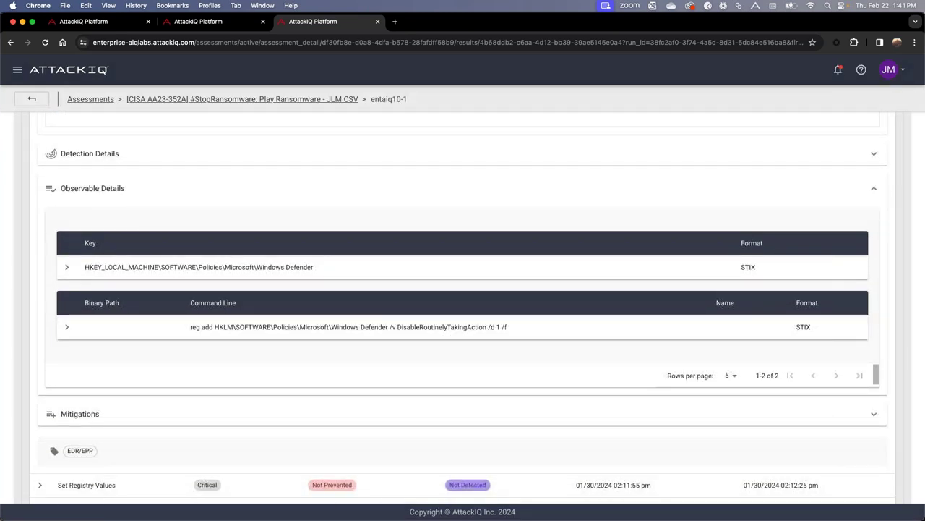
click(117, 414)
scroll(117, 419, down, 3)
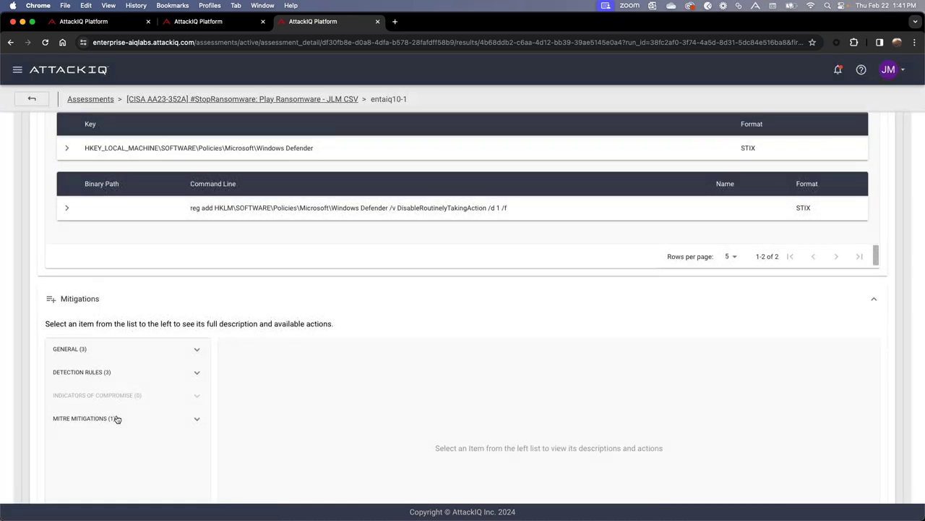
click(99, 355)
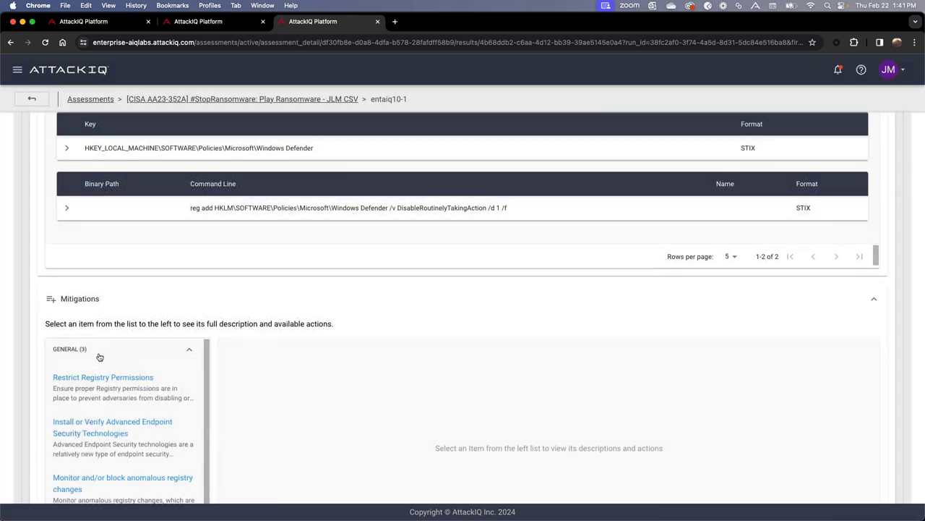
Look through the General mitigation recommendations and read the full description of Restrict Registry Permissions.
scroll(99, 356, down, 1)
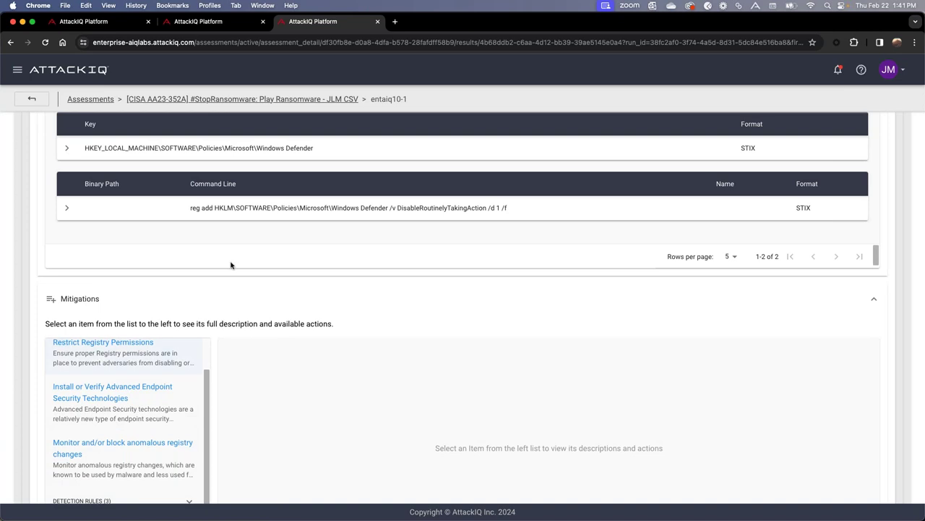
scroll(230, 264, down, 1)
scroll(230, 264, down, 1)
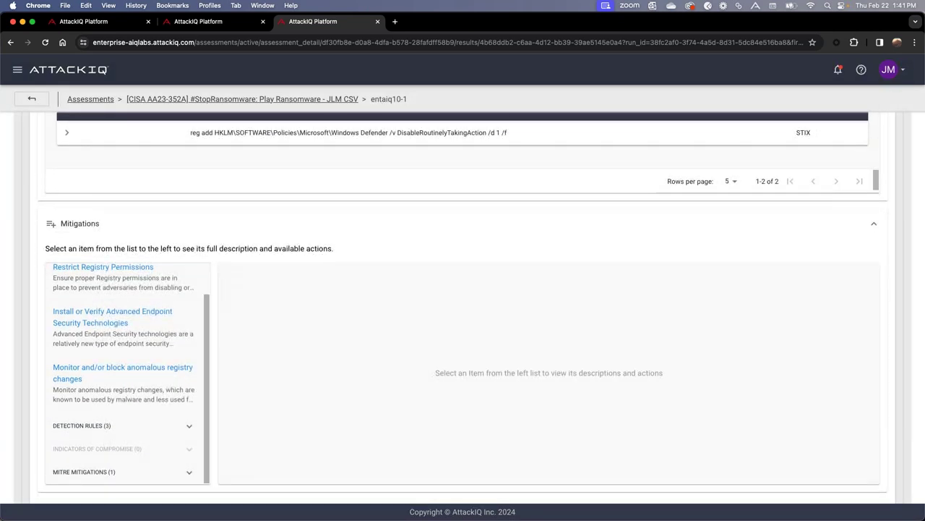
click(133, 287)
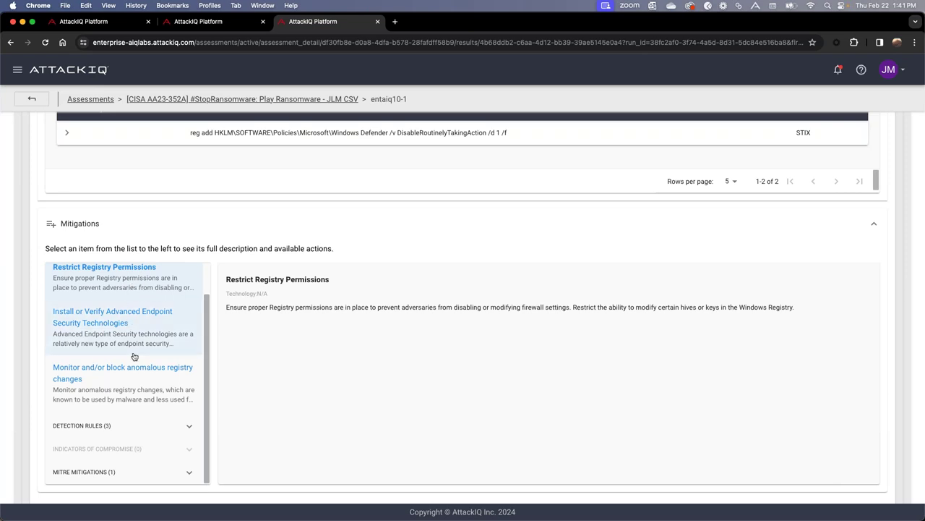
Expand the Detection Rules mitigations and read the Sigma version of the Security Service Disabled Via Reg.EXE rule.
click(98, 427)
scroll(98, 427, down, 4)
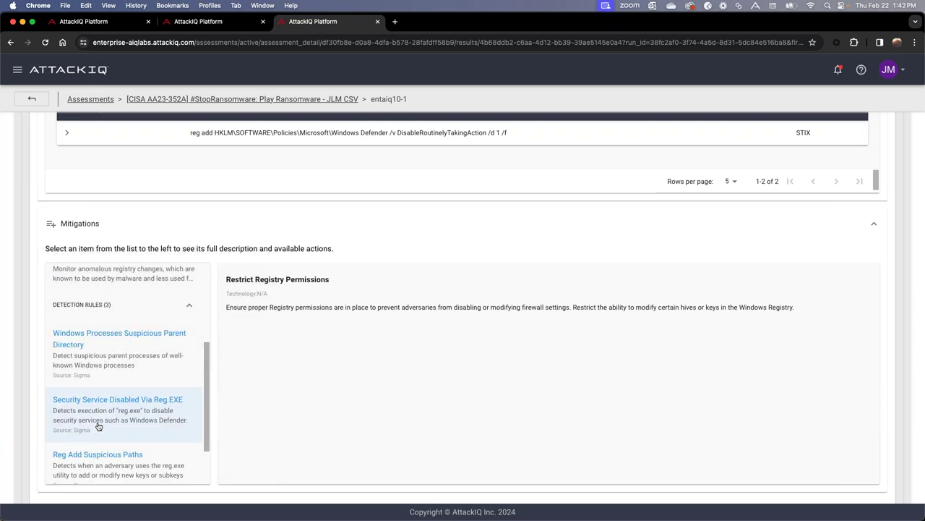
click(120, 411)
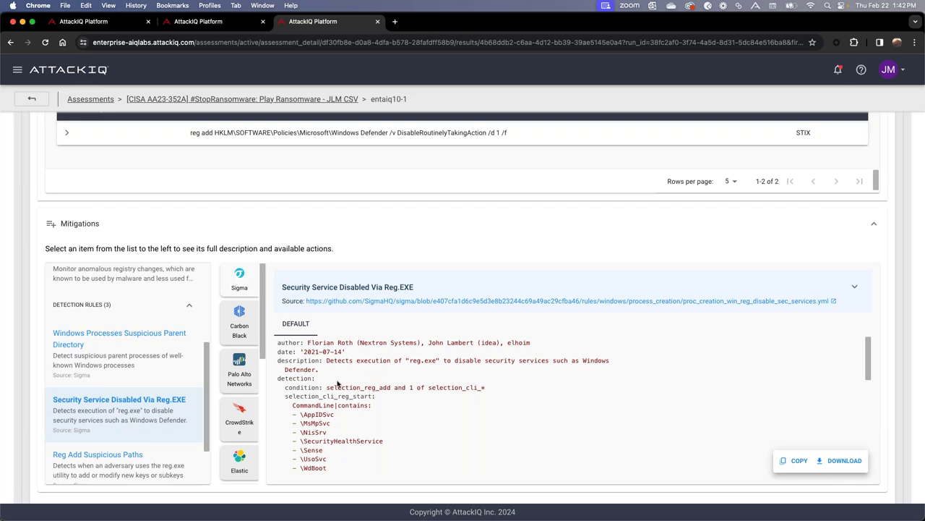
scroll(337, 384, down, 2)
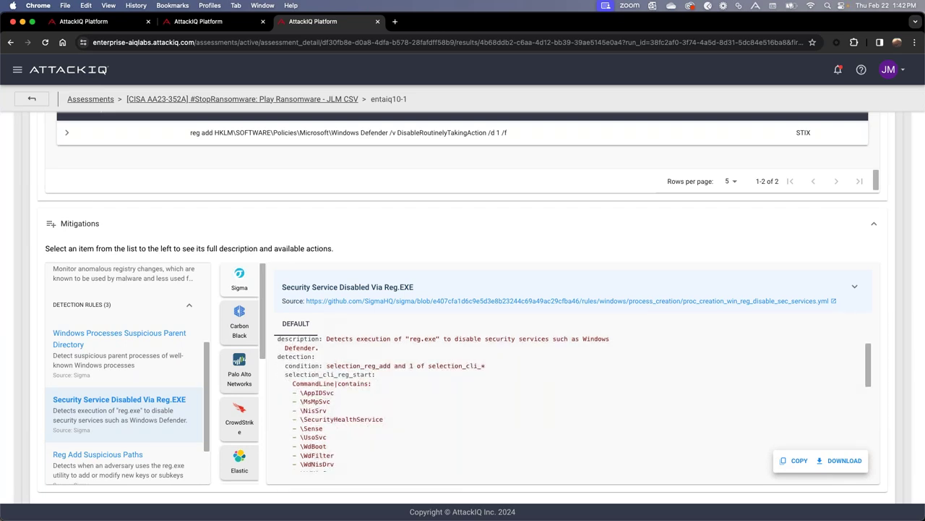
scroll(575, 404, up, 2)
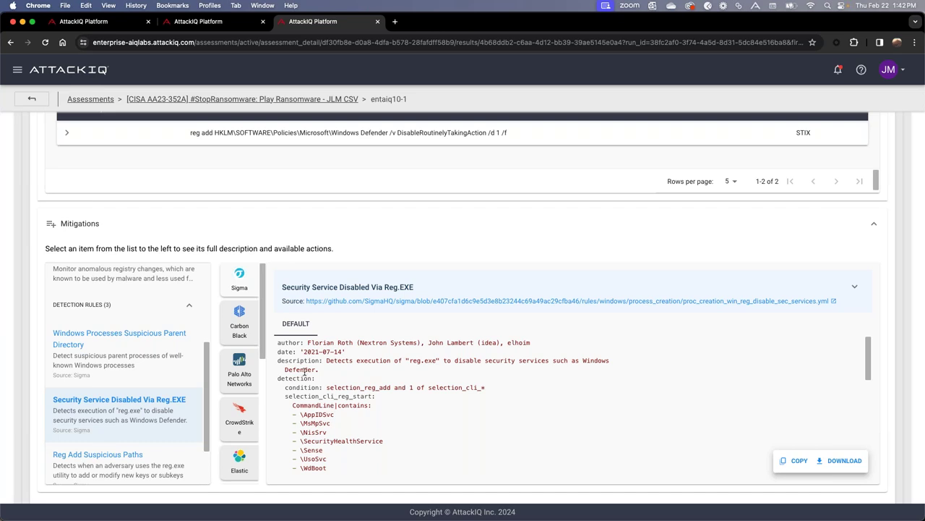
Compare the CrowdStrike, Palo Alto Networks, Microsoft and Splunk versions of the Security Service Disabled Via Reg.EXE rule.
scroll(229, 428, down, 2)
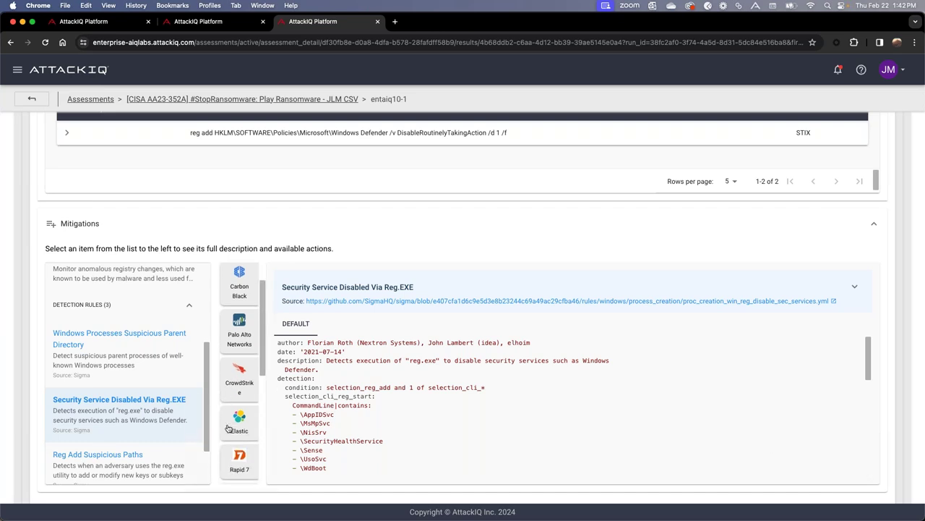
click(239, 374)
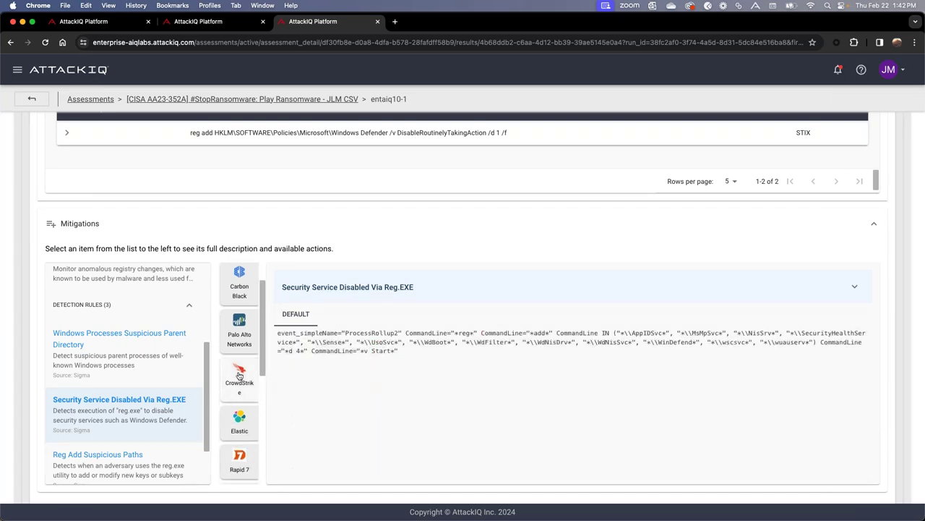
click(239, 330)
scroll(239, 375, down, 3)
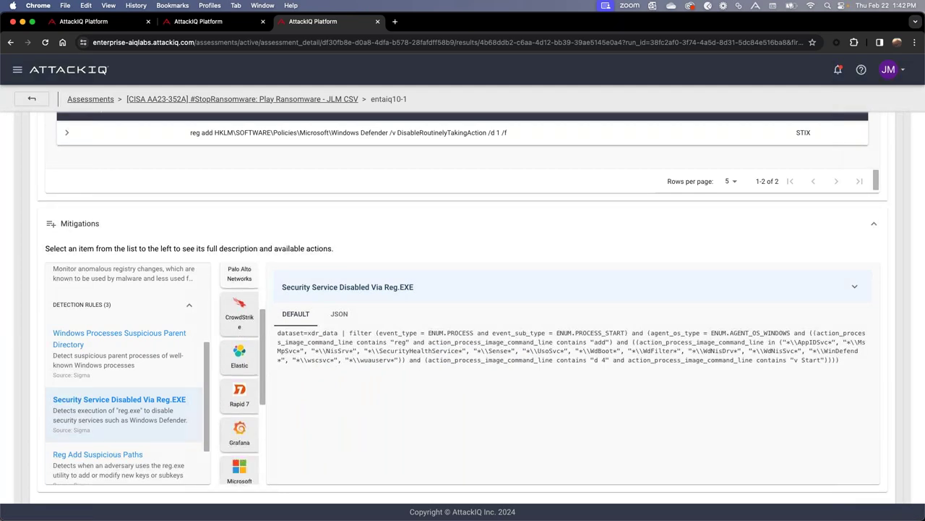
click(239, 412)
scroll(239, 427, down, 4)
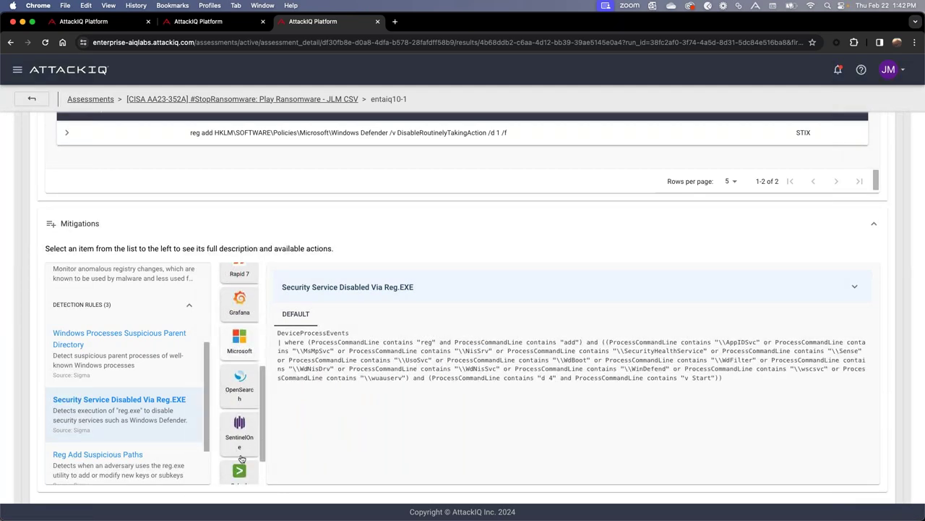
click(240, 452)
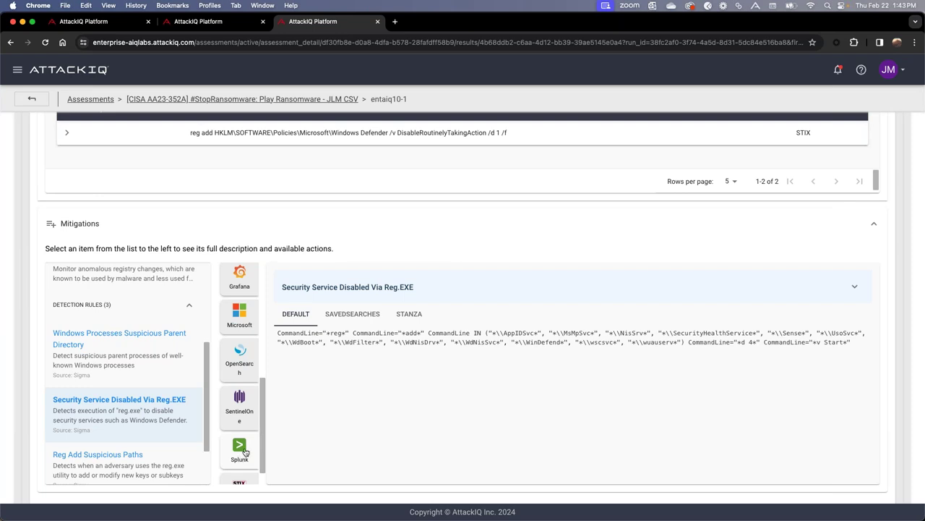
Collapse the Mitigations of the first Set Registry Values phase and look back over the preceding run results.
click(261, 230)
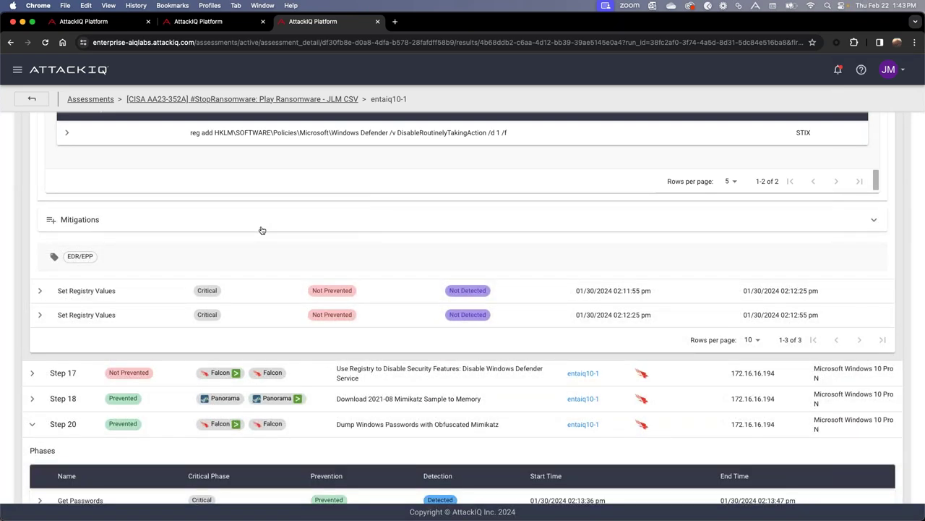
scroll(262, 230, up, 5)
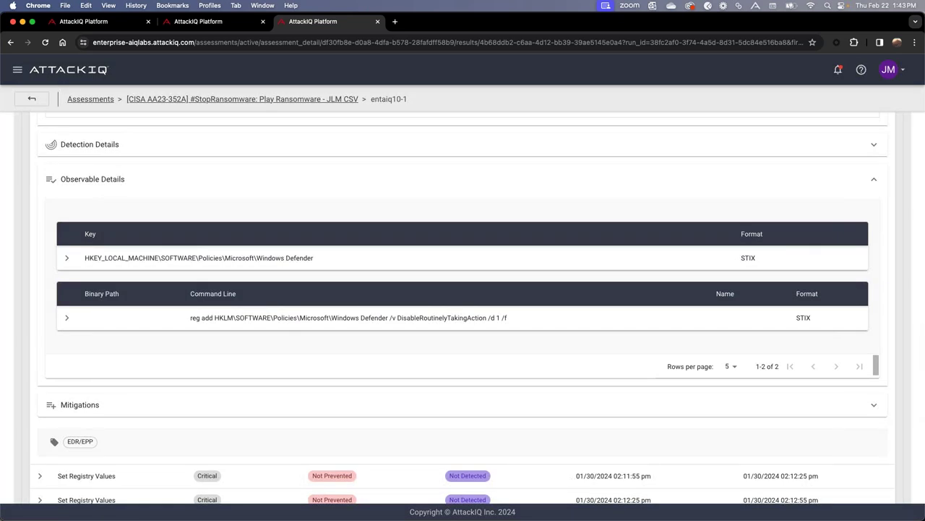
scroll(462, 303, up, 15)
scroll(641, 456, up, 8)
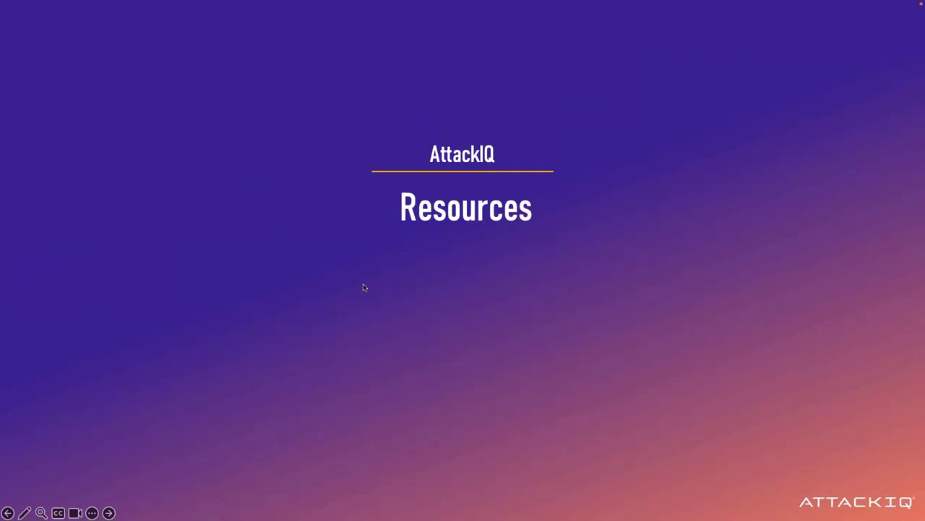
click(364, 287)
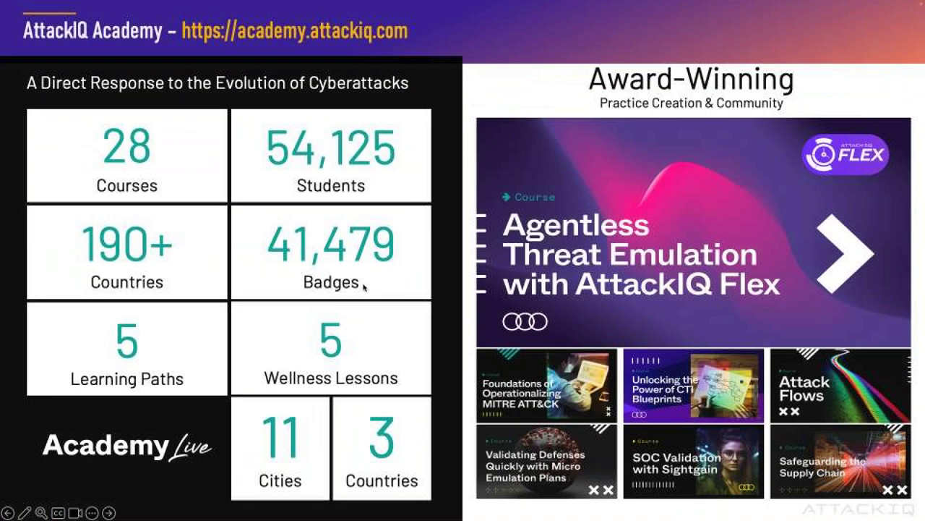